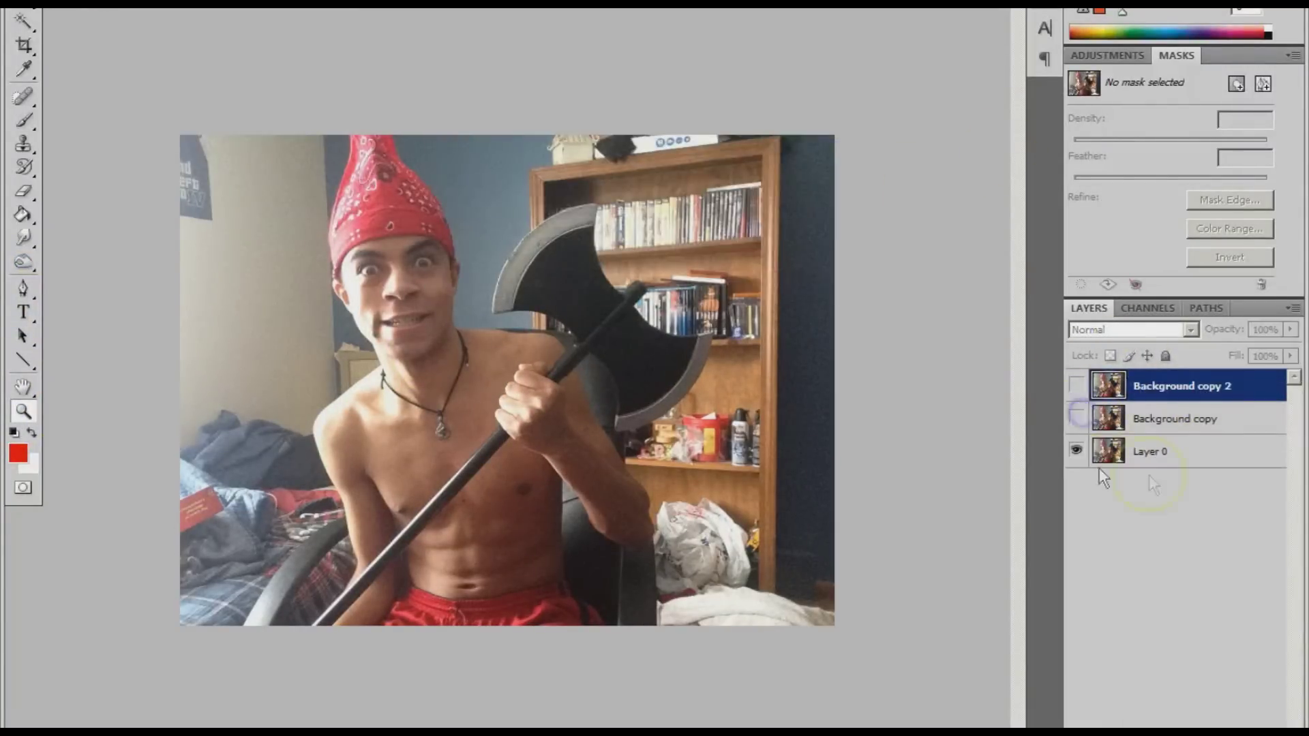
# Recolour Layer 0's skin toward pale olive with Replace Color, narrowing fuzziness and lowering saturation.
pyautogui.click(1152, 451)
pyautogui.click(409, 276)
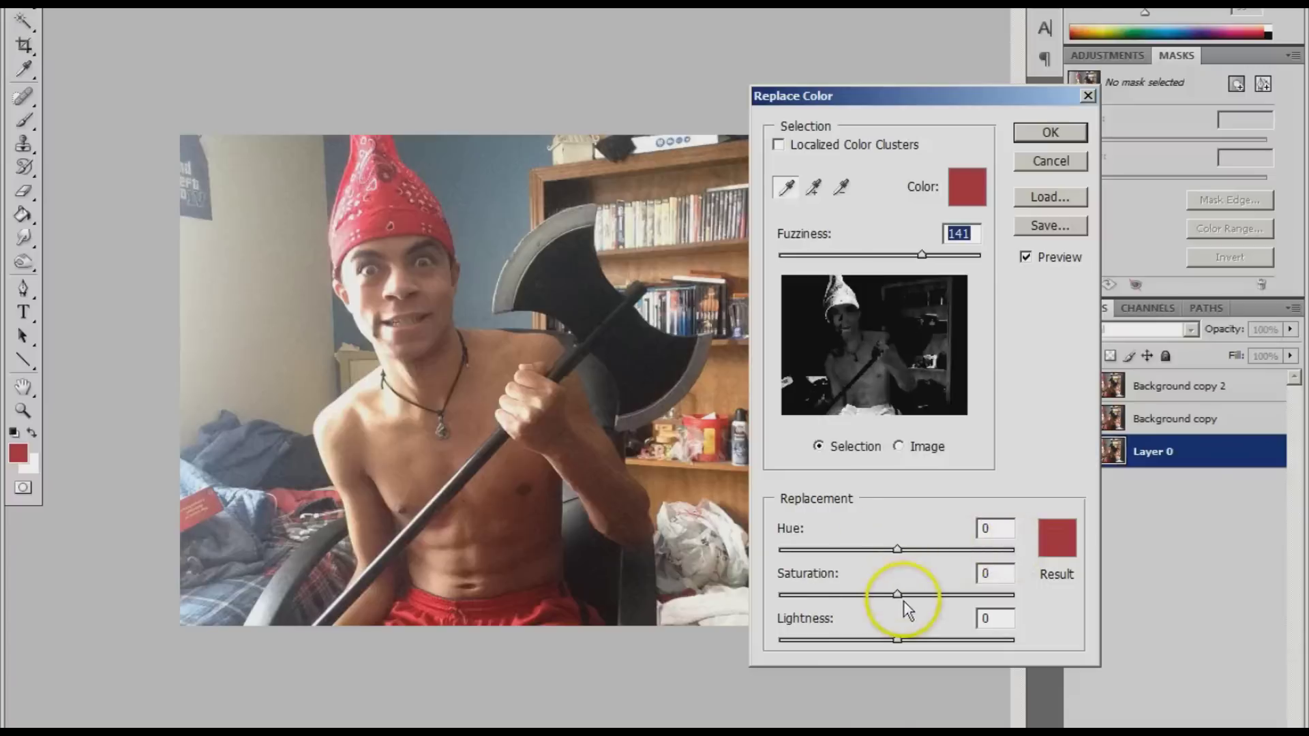
pyautogui.click(1069, 134)
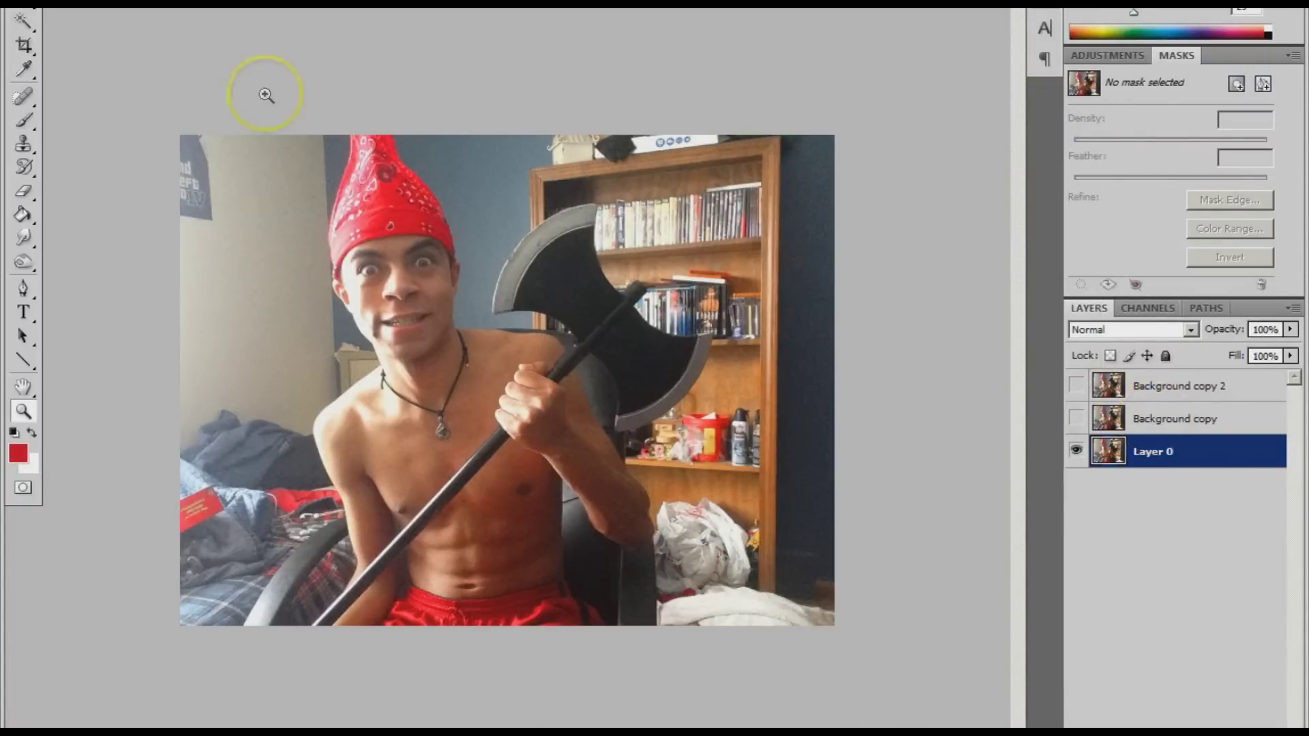
pyautogui.click(518, 275)
pyautogui.moveTo(921, 255)
pyautogui.mouseDown()
pyautogui.moveTo(897, 255)
pyautogui.moveTo(914, 255)
pyautogui.mouseUp()
pyautogui.moveTo(898, 549); pyautogui.dragTo(918, 550)
pyautogui.moveTo(897, 594); pyautogui.dragTo(845, 595)
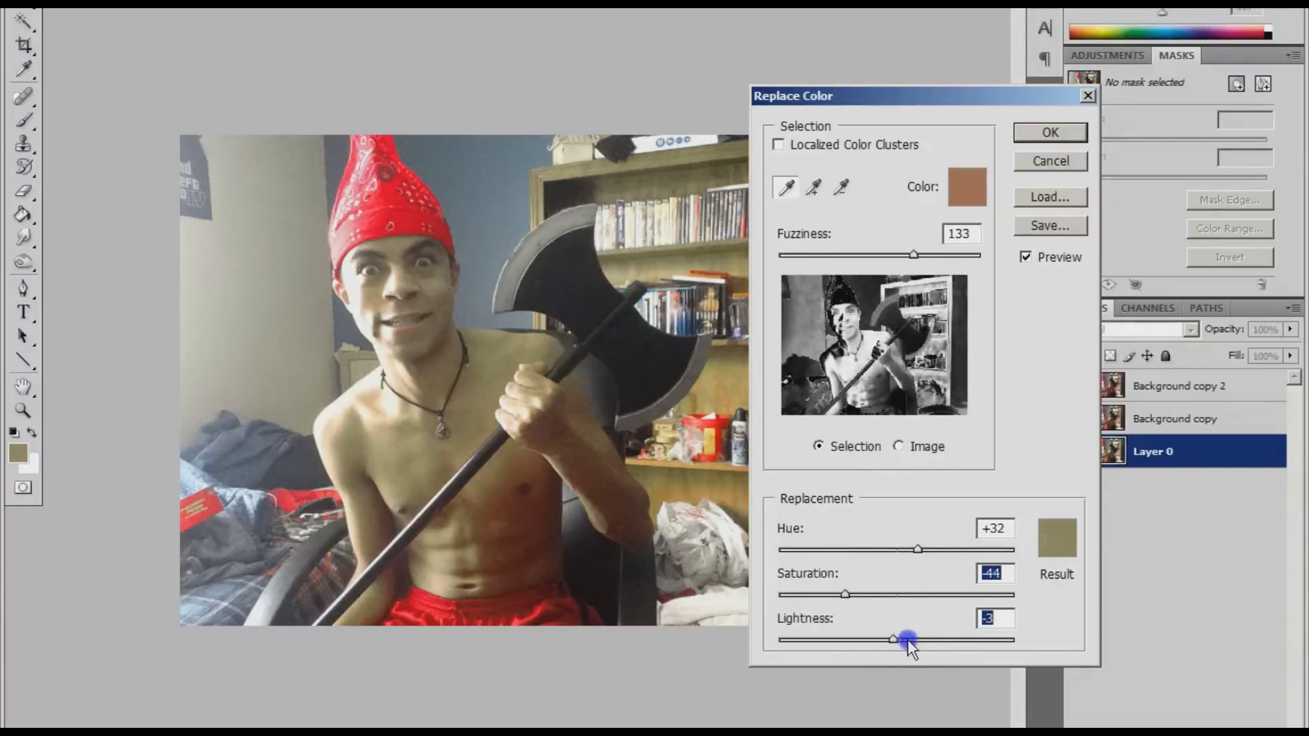
pyautogui.press('Return')
# Raise the photo's contrast to 100 and its brightness slightly with Brightness/Contrast.
pyautogui.click(678, 445)
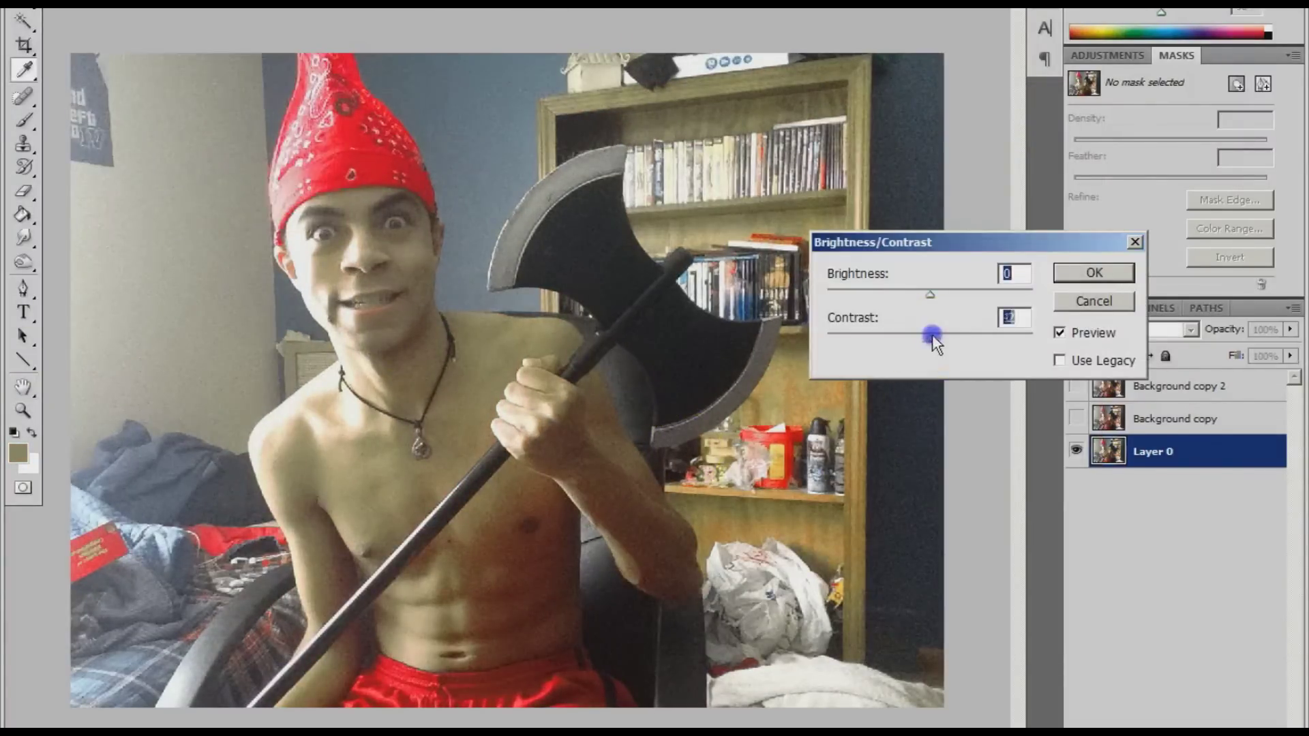
pyautogui.moveTo(931, 334); pyautogui.dragTo(1033, 334)
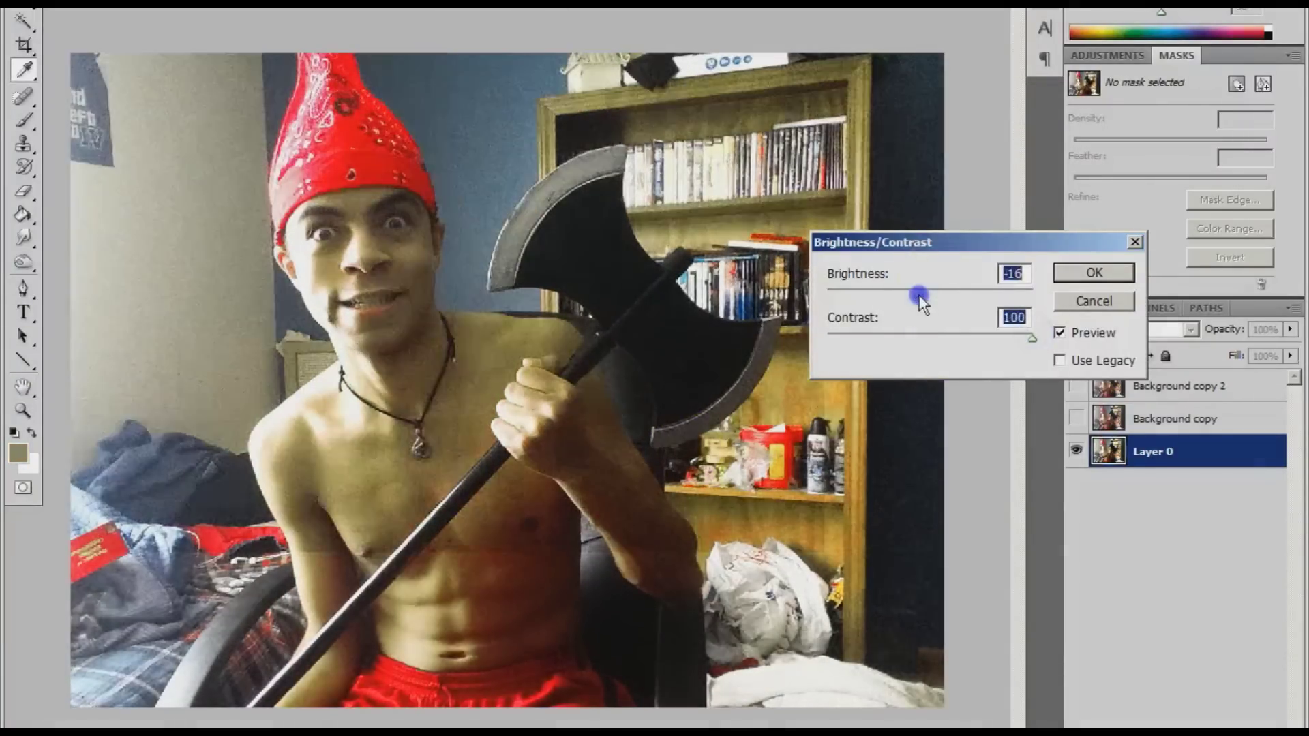
pyautogui.moveTo(918, 289); pyautogui.dragTo(936, 289)
pyautogui.press('Return')
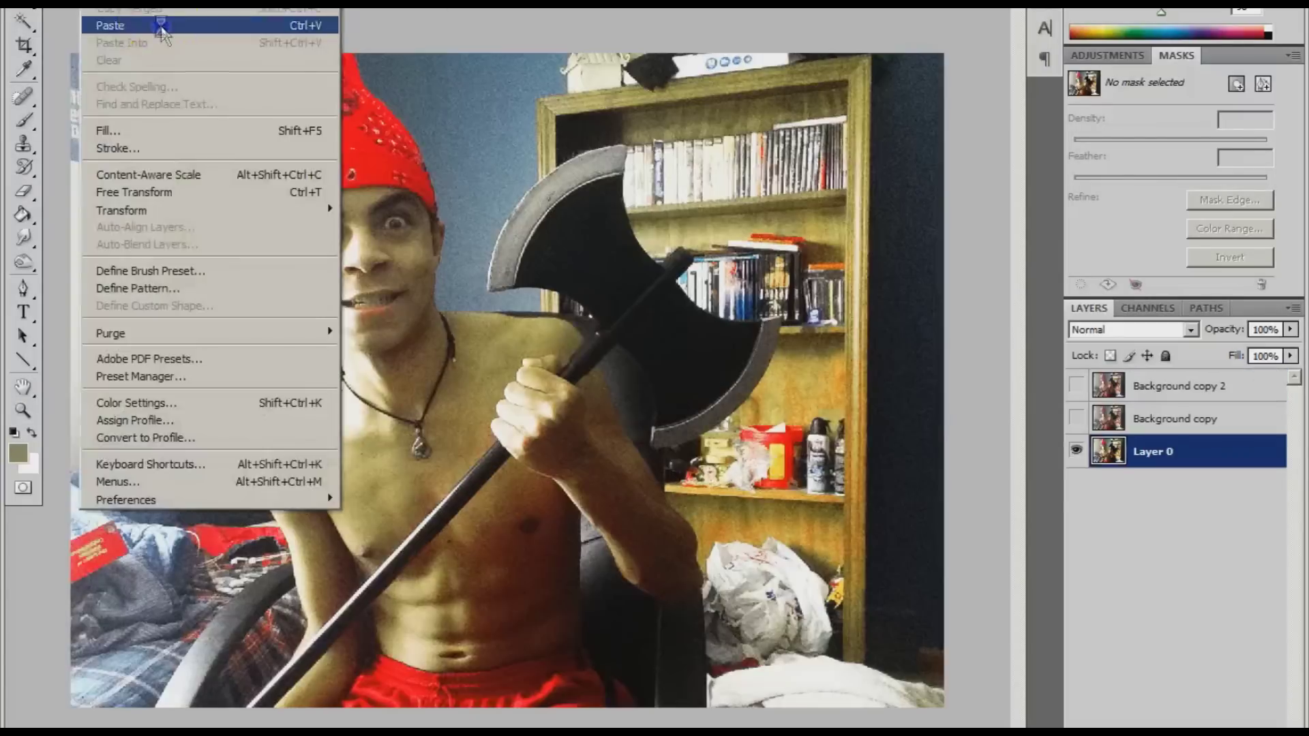
# Paste the pale eye, lower its opacity, and scale it over one of the man's eyes.
pyautogui.click(160, 24)
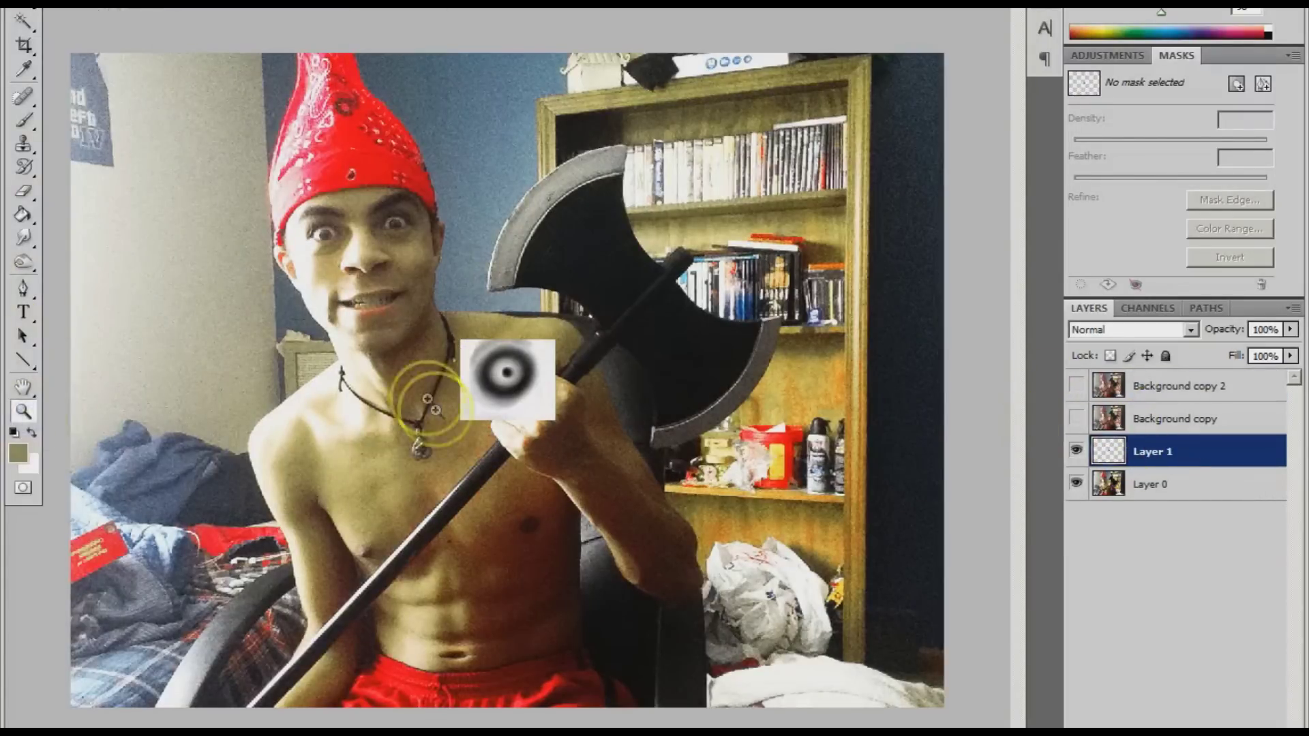
pyautogui.click(435, 410)
pyautogui.doubleClick(1230, 453)
pyautogui.moveTo(1007, 604); pyautogui.dragTo(939, 605)
pyautogui.click(1176, 546)
pyautogui.click(219, 196)
pyautogui.moveTo(658, 9); pyautogui.dragTo(475, 143)
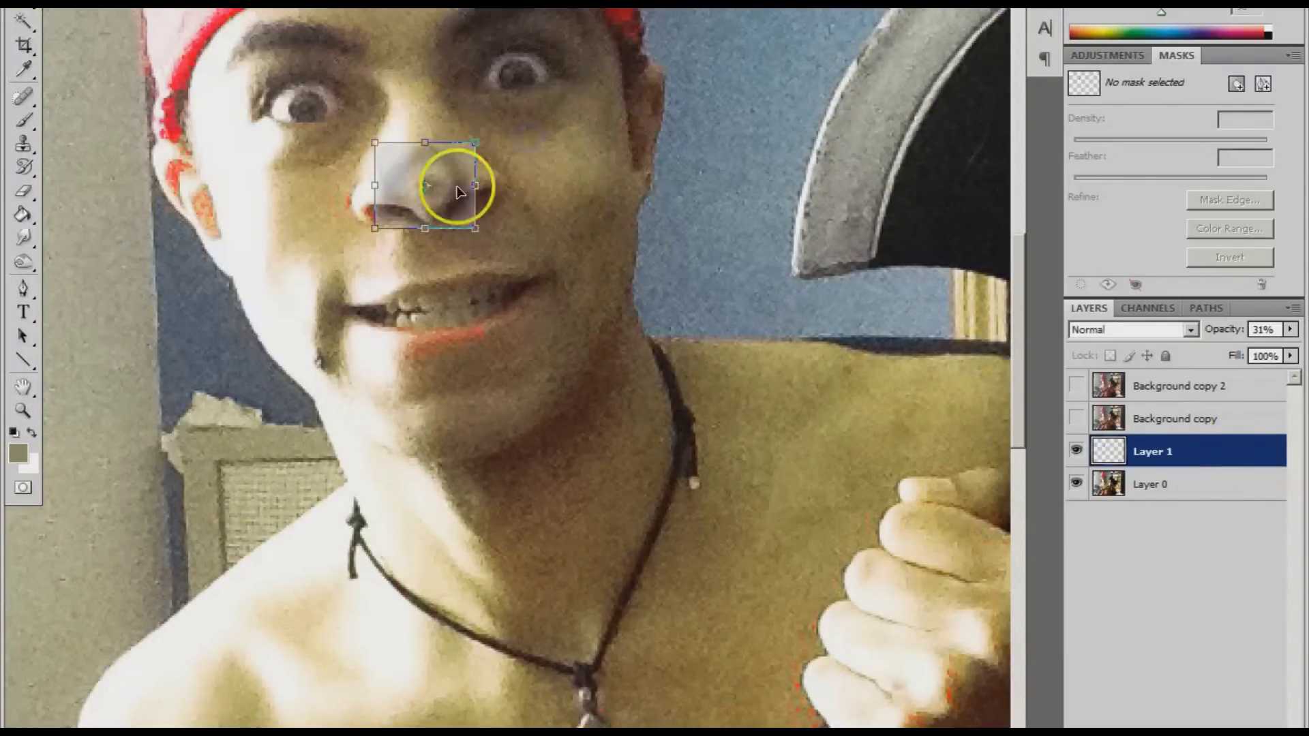
pyautogui.hotkey('ctrl', 'z')
pyautogui.press('Return')
# Duplicate the eye onto the other eye and restore both eye layers to 100% opacity.
pyautogui.hotkey('ctrl', 'j')
pyautogui.moveTo(515, 99); pyautogui.dragTo(302, 131)
pyautogui.doubleClick(1241, 451)
pyautogui.moveTo(940, 602); pyautogui.dragTo(1093, 620)
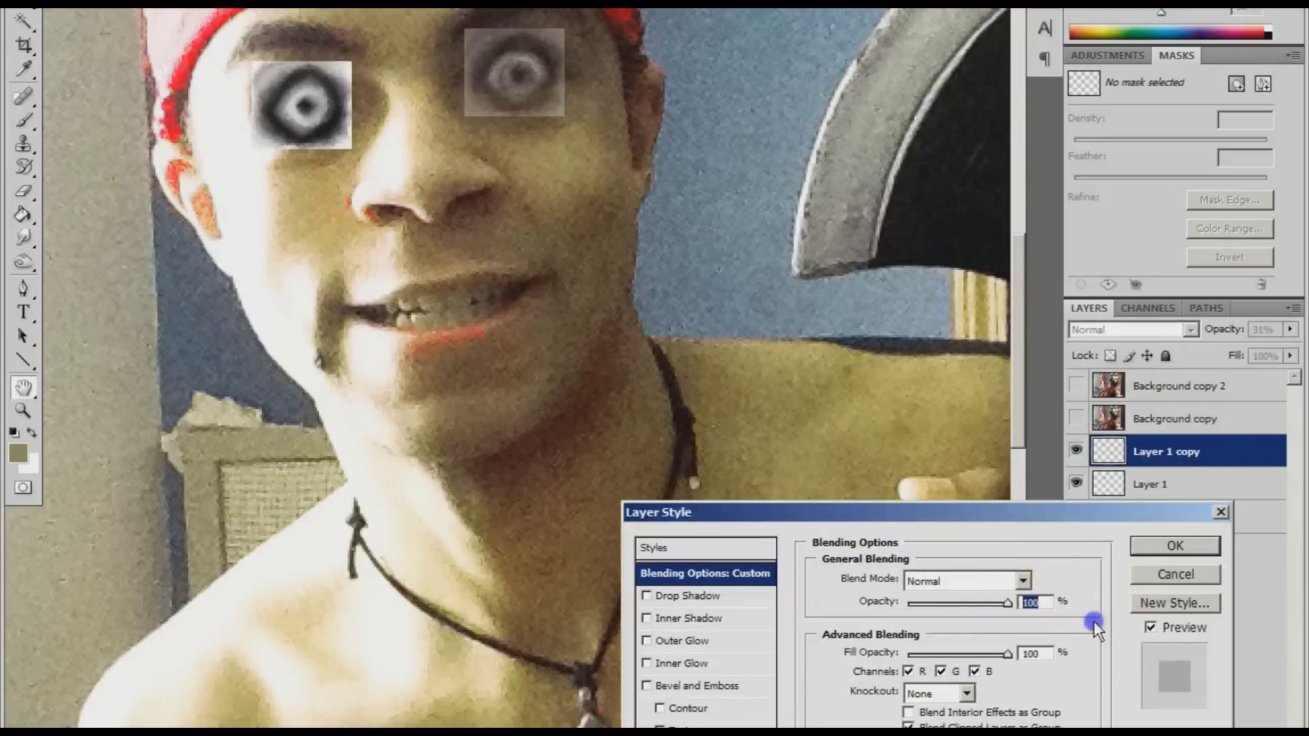
pyautogui.click(1175, 546)
pyautogui.click(1271, 485)
pyautogui.doubleClick(1271, 485)
pyautogui.moveTo(940, 602); pyautogui.dragTo(1016, 603)
pyautogui.click(1212, 546)
# Erase the eye patches' hard edges with a soft-tipped Eraser.
pyautogui.press('e')
pyautogui.rightClick(175, 128)
pyautogui.doubleClick(176, 128)
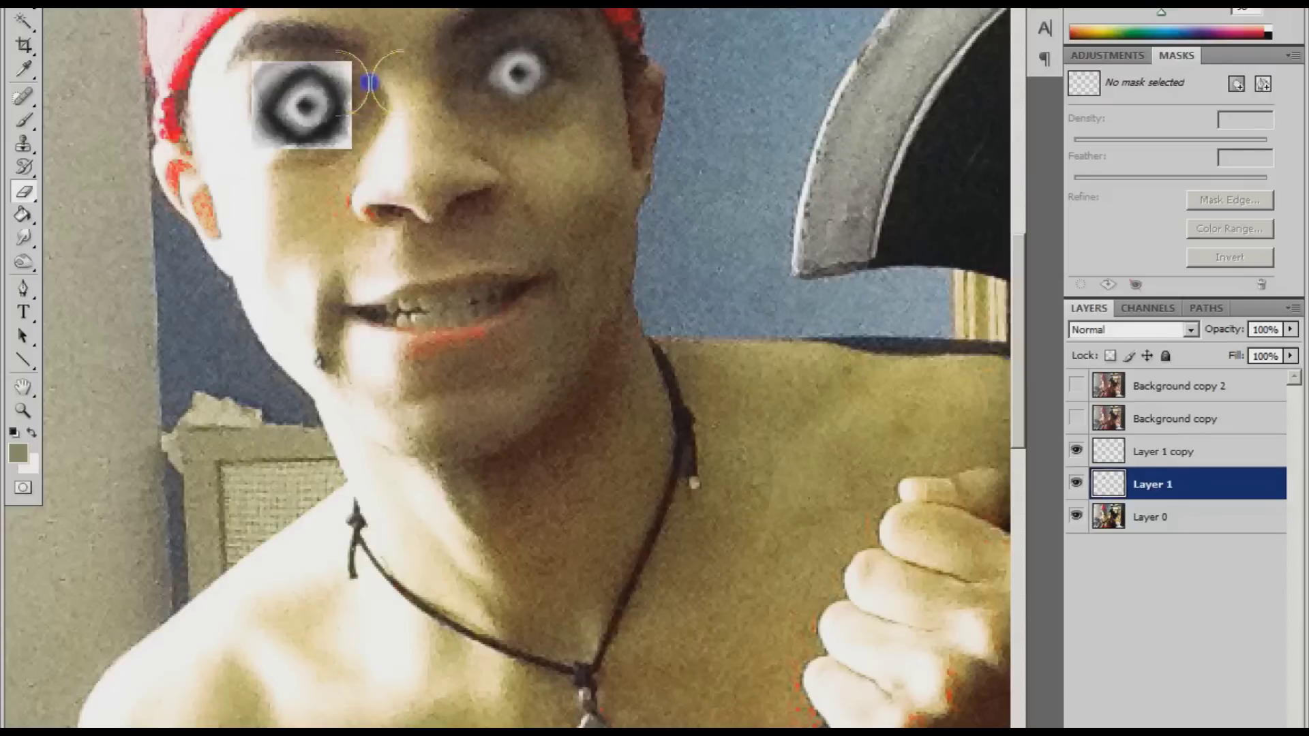
pyautogui.click(1159, 452)
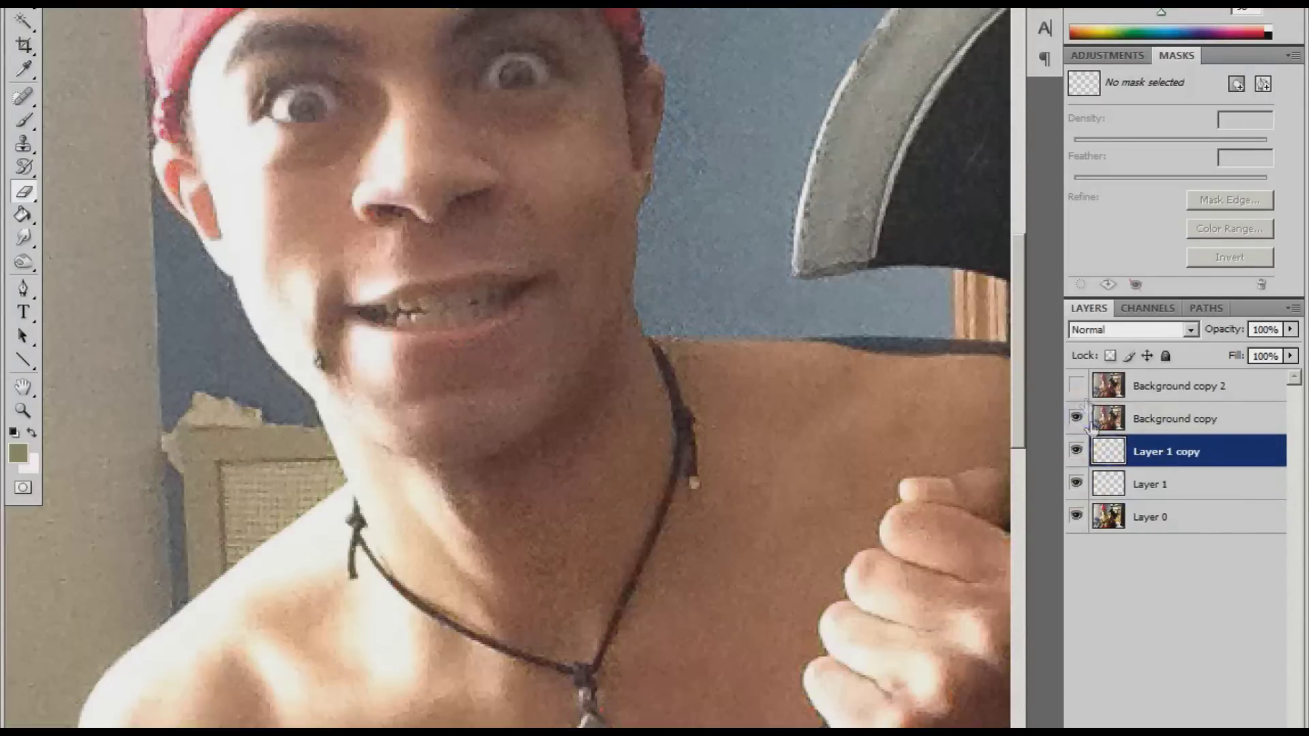
pyautogui.click(1108, 419)
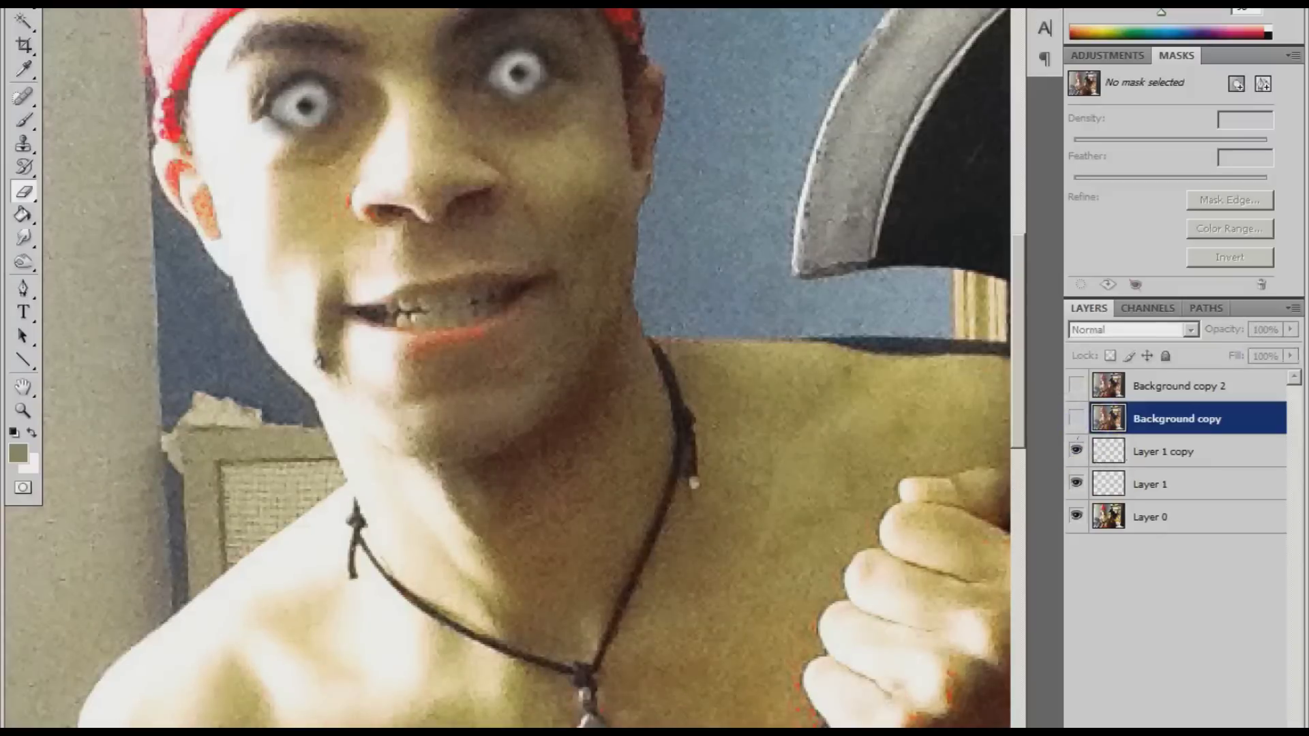
pyautogui.hotkey('ctrl', '0')
# Rerun Replace Color on Layer 0, widening fuzziness and shifting the hue to a duller greenish olive.
pyautogui.click(1152, 516)
pyautogui.click(139, 4)
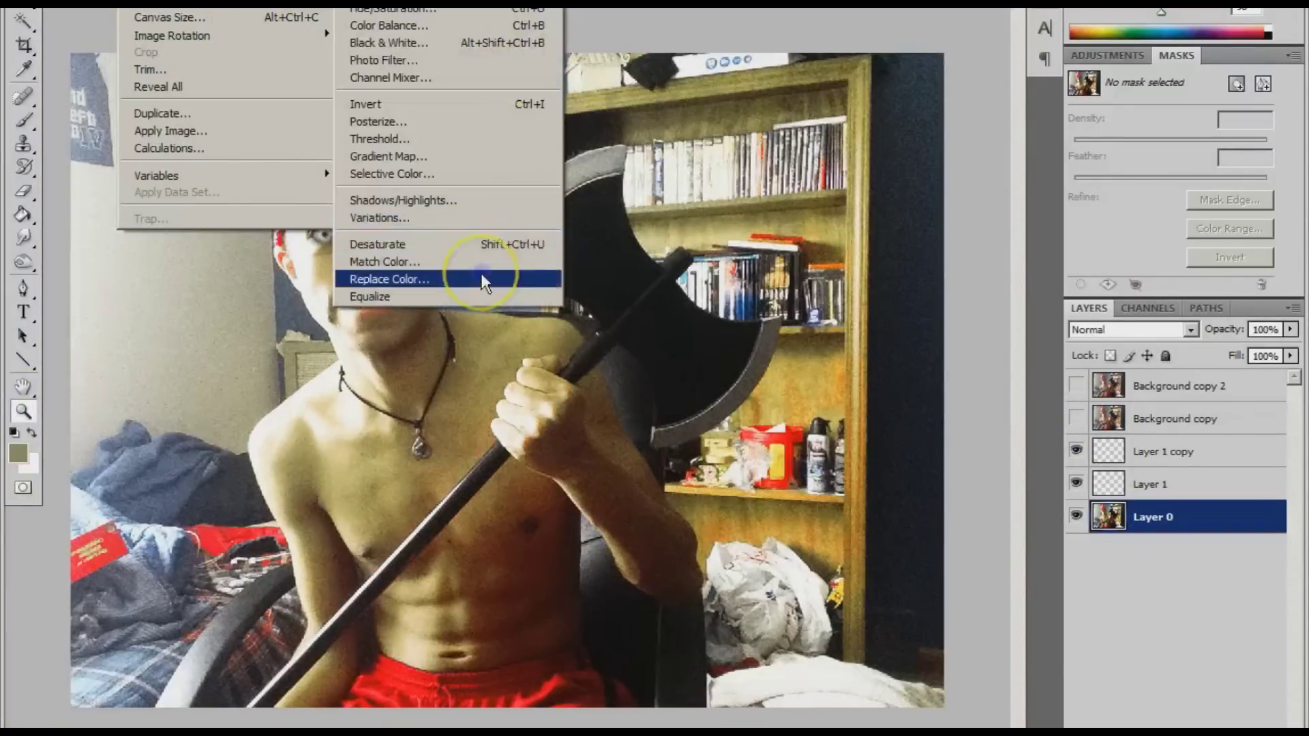
pyautogui.click(471, 278)
pyautogui.moveTo(901, 554)
pyautogui.mouseDown()
pyautogui.moveTo(833, 555)
pyautogui.moveTo(859, 550)
pyautogui.mouseUp()
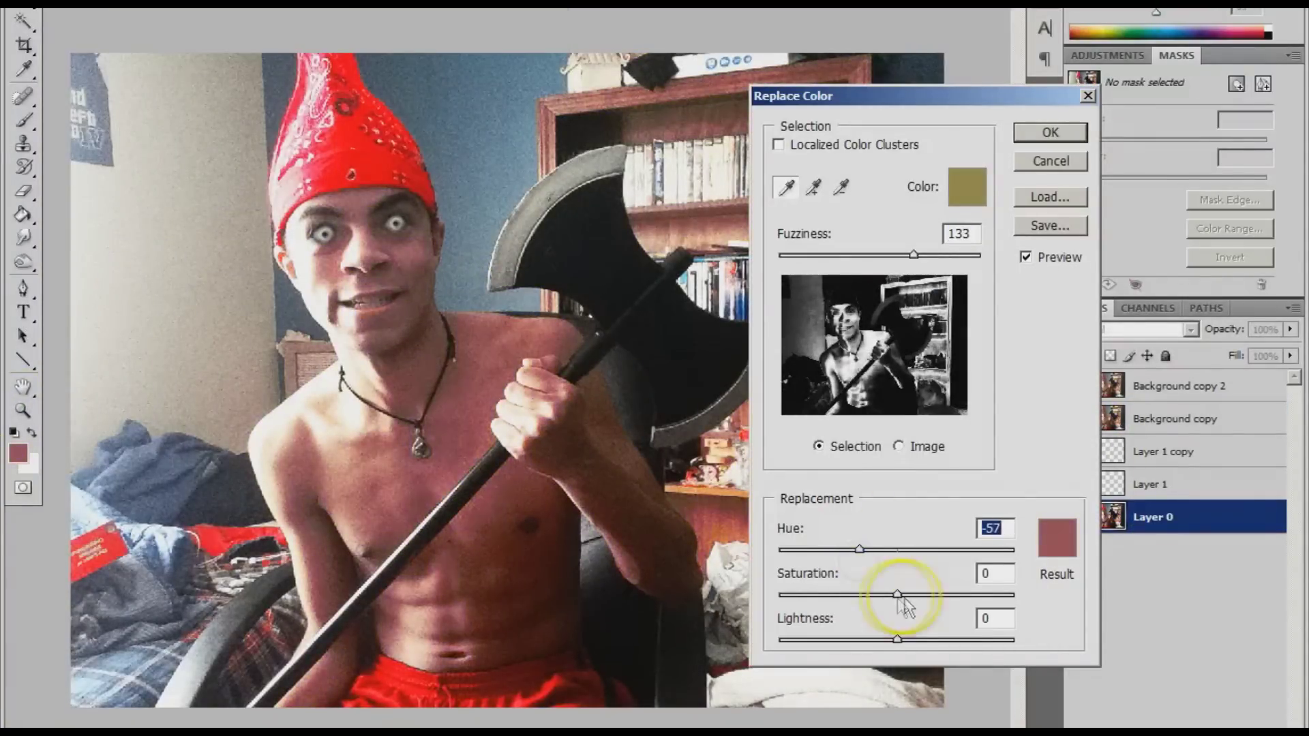
pyautogui.moveTo(831, 603); pyautogui.dragTo(834, 596)
pyautogui.moveTo(897, 640); pyautogui.dragTo(886, 641)
pyautogui.moveTo(914, 255); pyautogui.dragTo(981, 256)
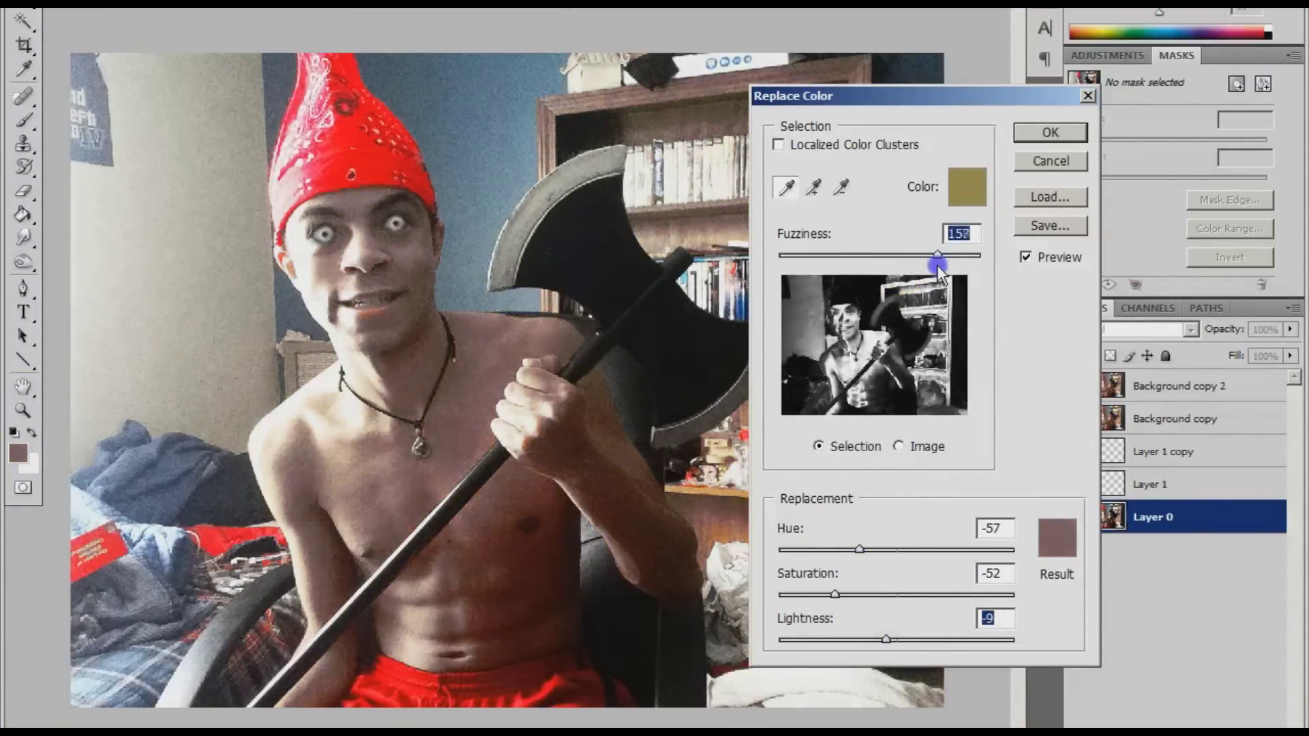
pyautogui.moveTo(861, 553)
pyautogui.mouseDown()
pyautogui.moveTo(914, 546)
pyautogui.moveTo(897, 547)
pyautogui.moveTo(907, 562)
pyautogui.moveTo(885, 548)
pyautogui.moveTo(894, 566)
pyautogui.mouseUp()
pyautogui.click(1026, 135)
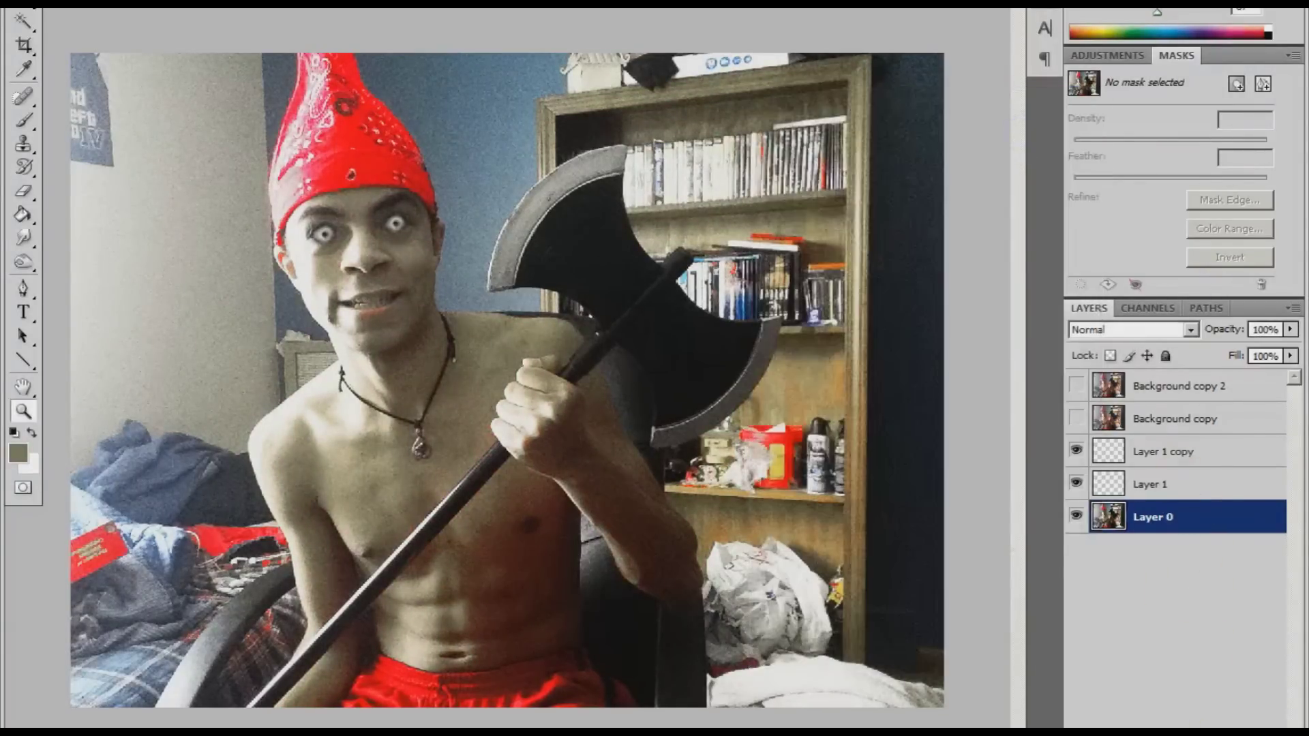
pyautogui.click(371, 307)
# Paint red lips with a 27 px brush on a layer blended with Darken.
pyautogui.click(538, 418)
pyautogui.click(438, 366)
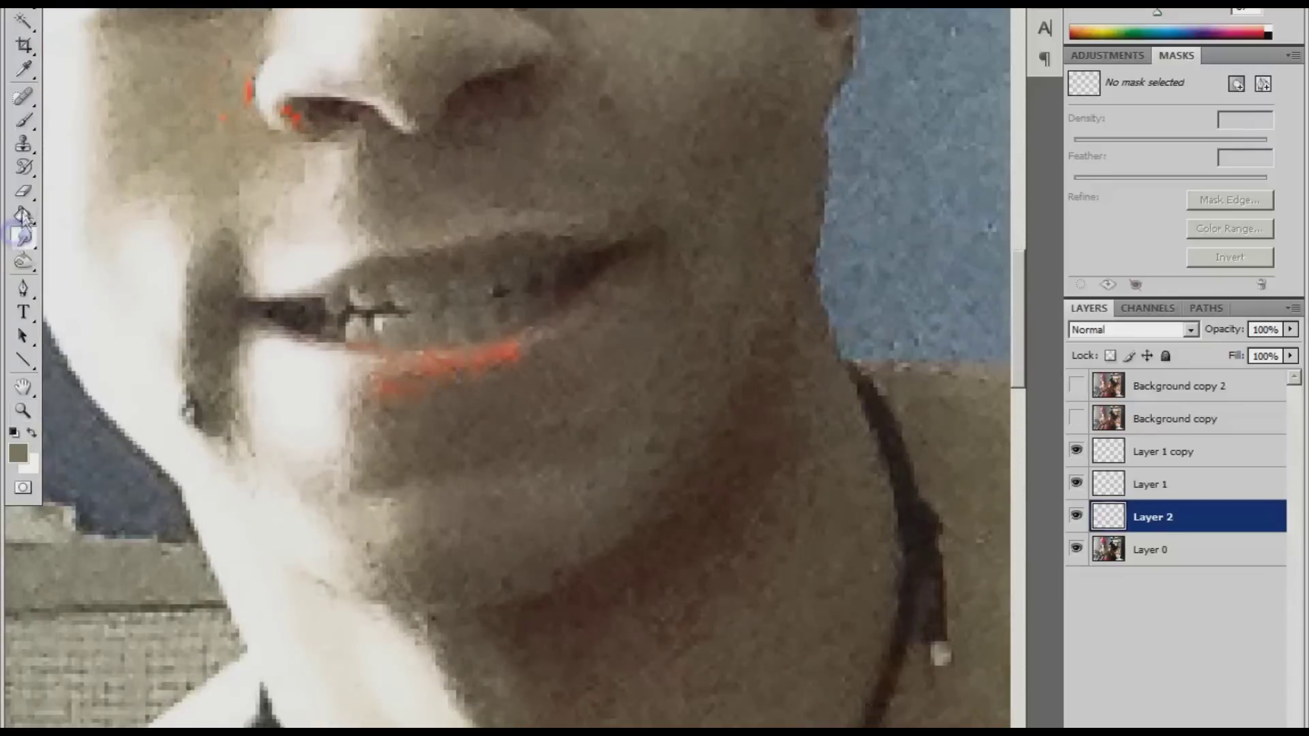
pyautogui.rightClick(264, 12)
pyautogui.click(209, 100)
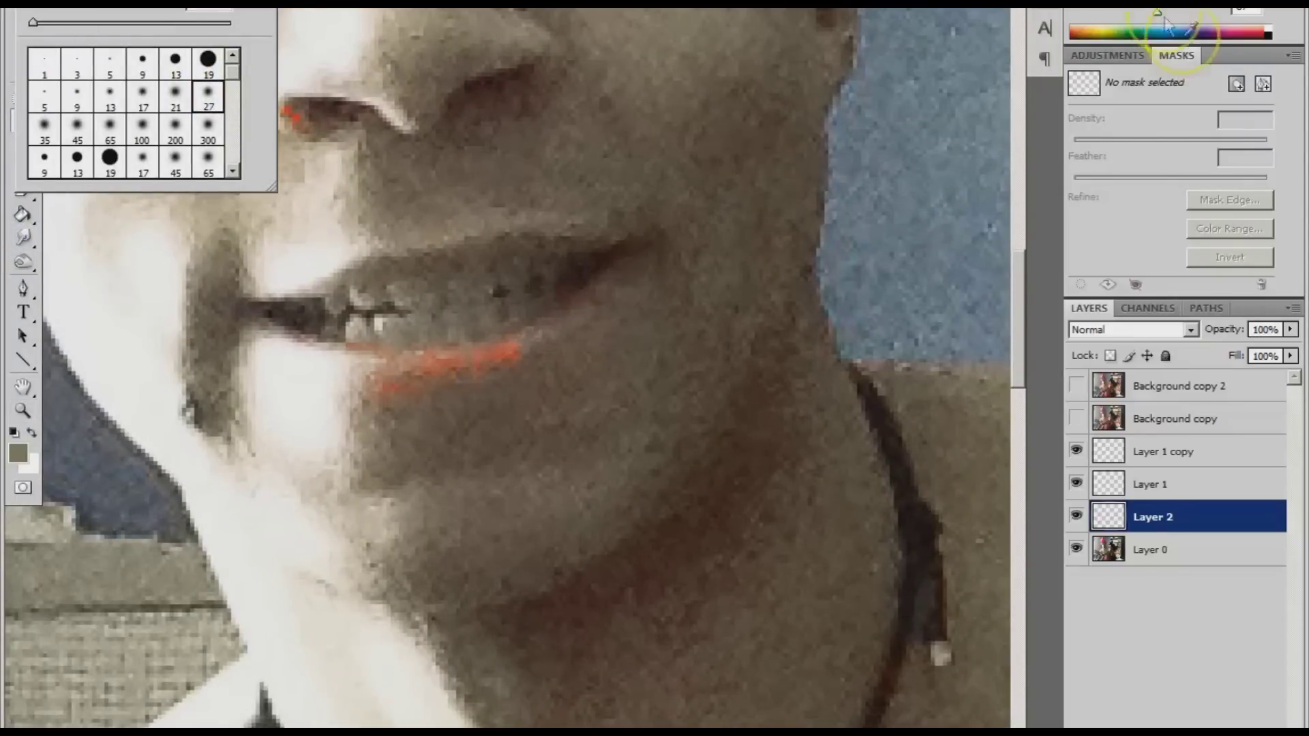
pyautogui.click(1258, 35)
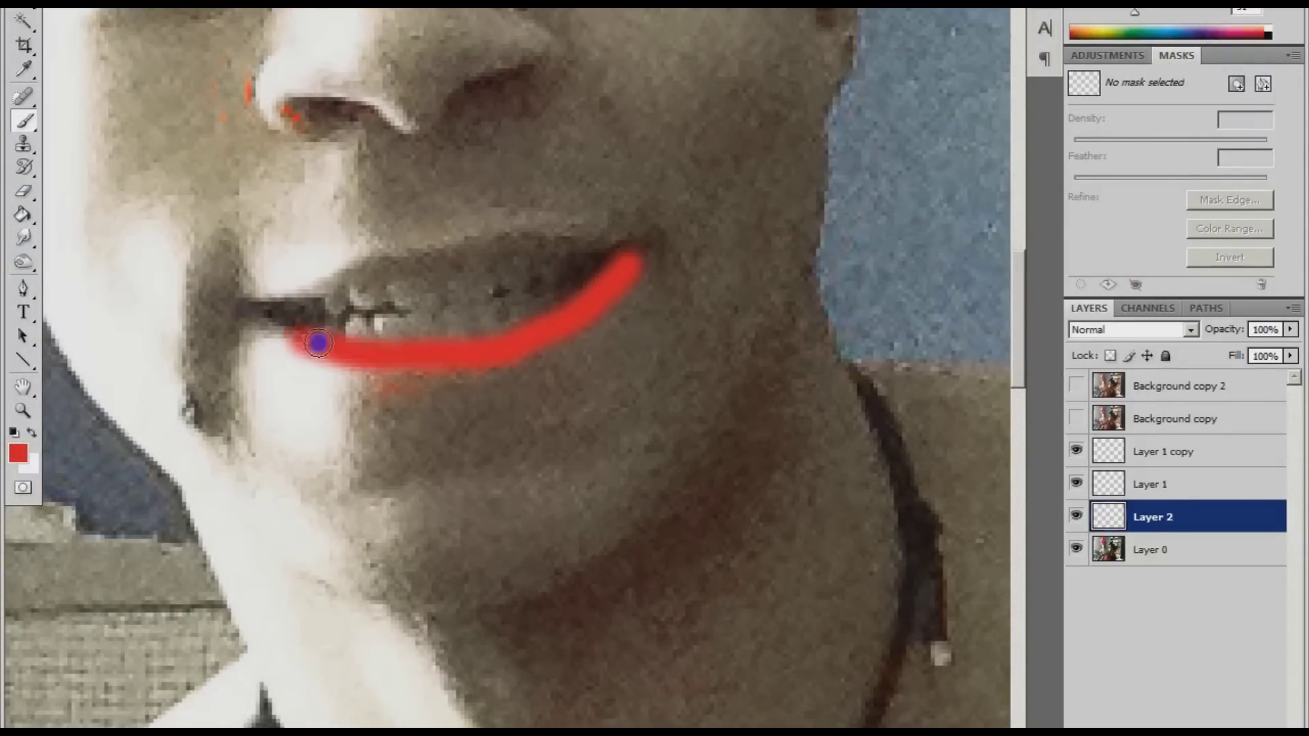
pyautogui.click(1132, 329)
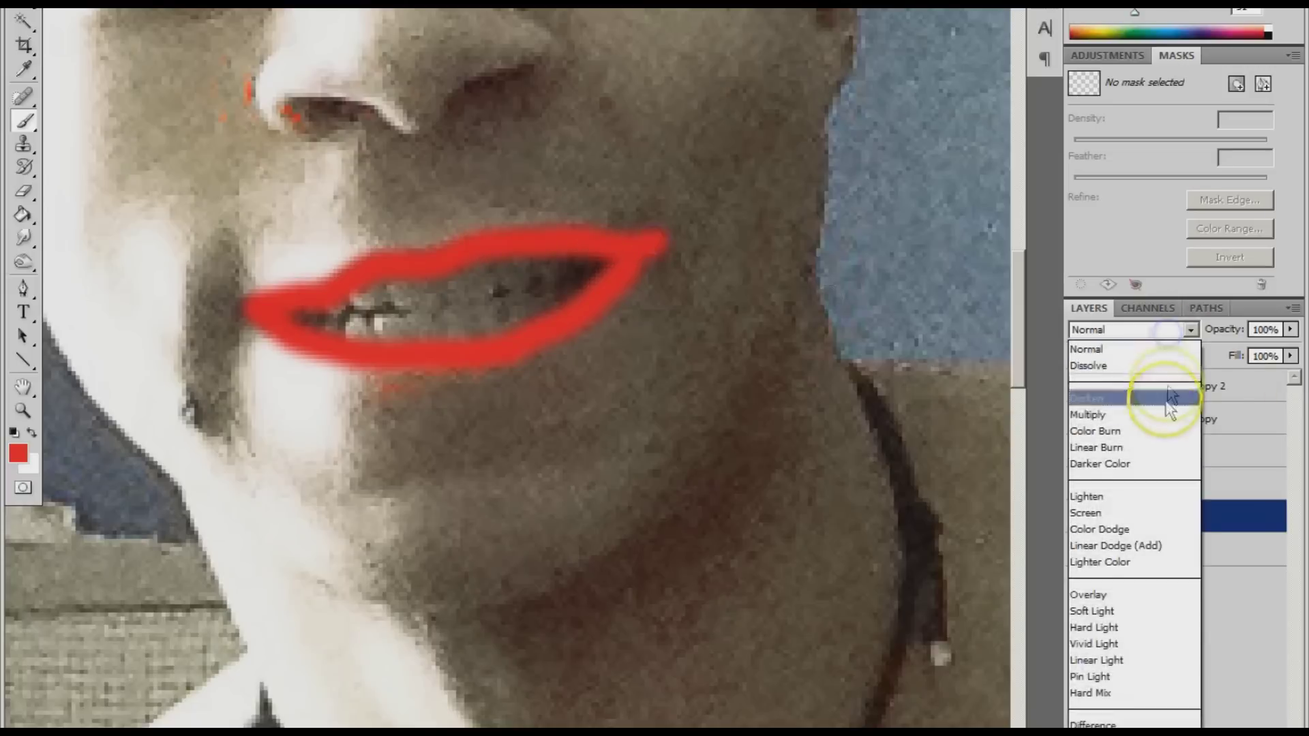
pyautogui.click(1159, 384)
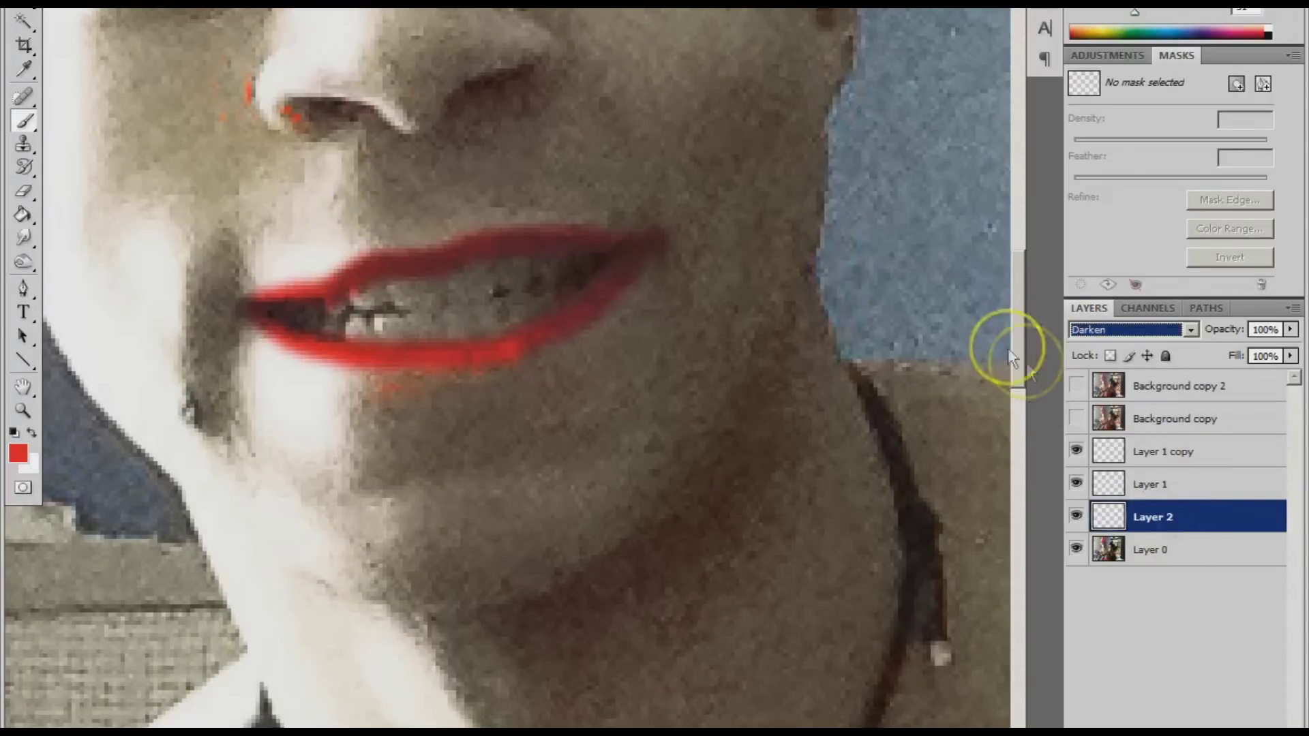
pyautogui.moveTo(1017, 345); pyautogui.dragTo(1017, 290)
# Cover the red specks by the nostril with sampled skin colour on a Normal layer.
pyautogui.keyDown('alt'); pyautogui.click(218, 448); pyautogui.keyUp('alt')
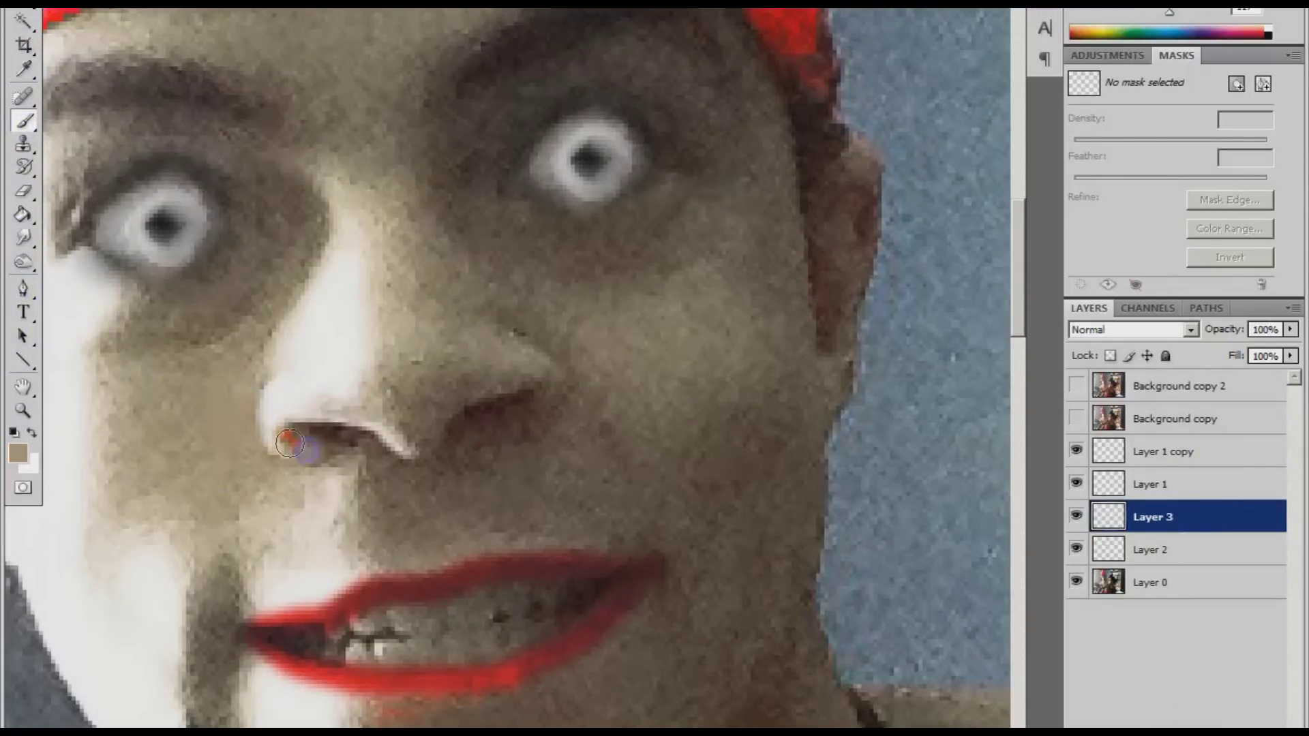
pyautogui.click(1132, 329)
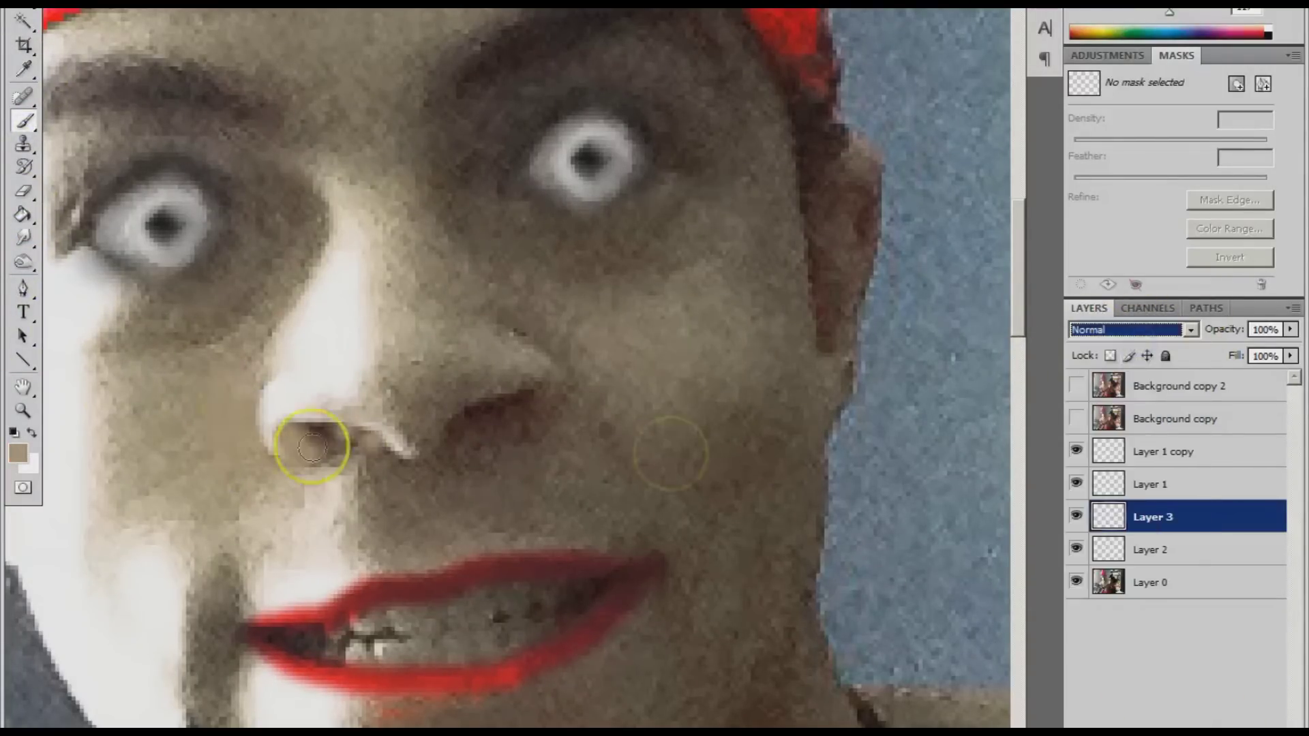
pyautogui.moveTo(280, 417); pyautogui.dragTo(327, 453)
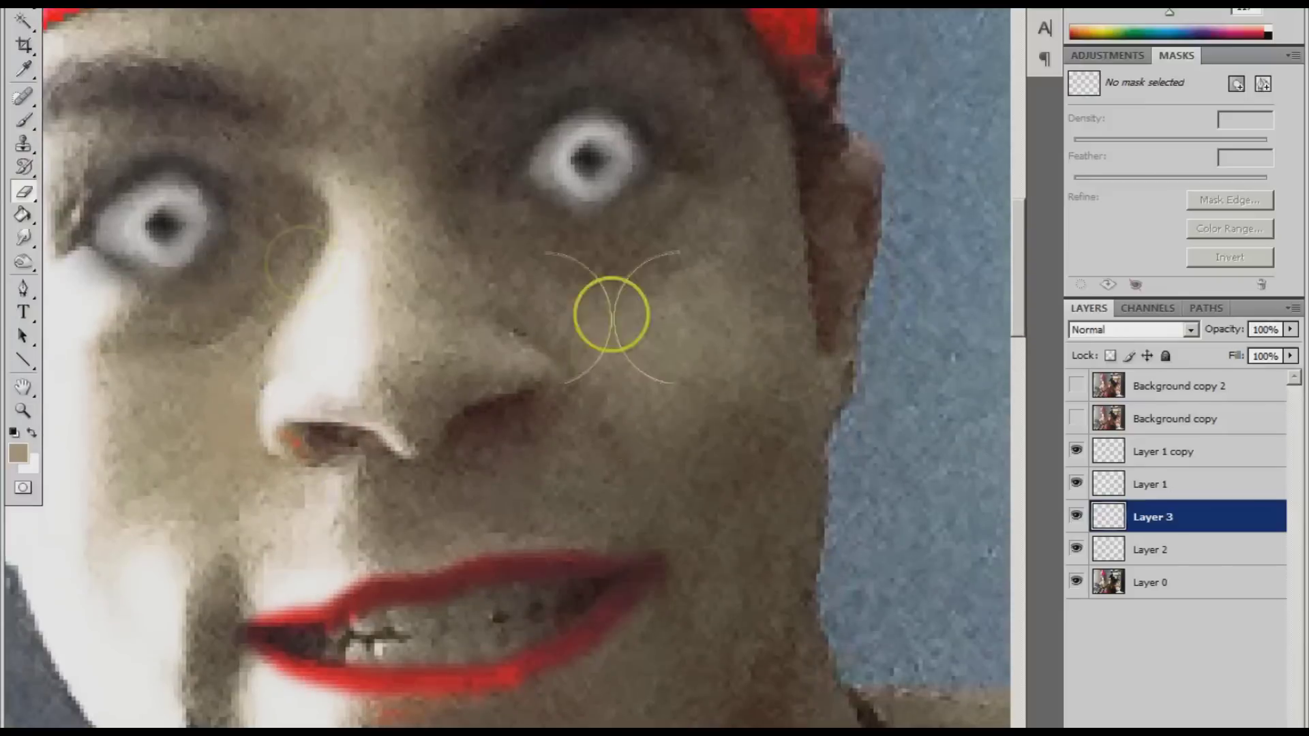
pyautogui.click(22, 125)
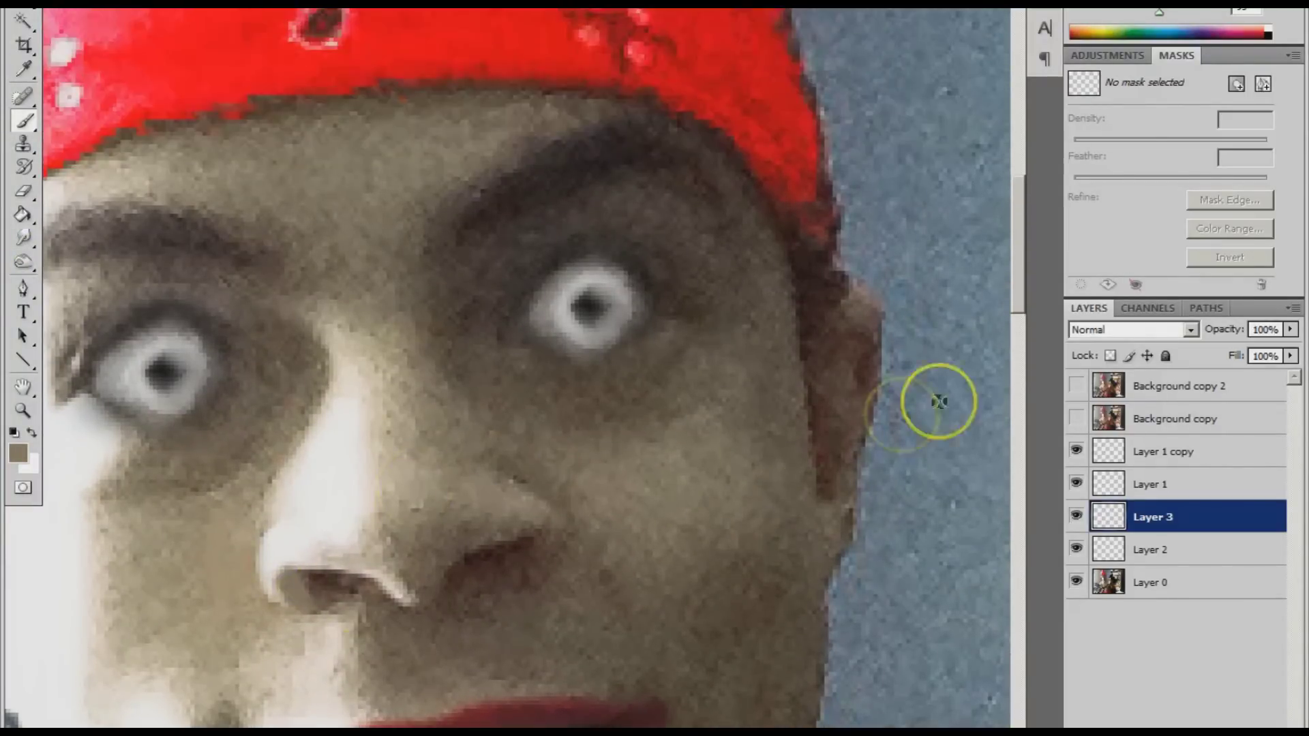
pyautogui.moveTo(1018, 270); pyautogui.dragTo(1026, 502)
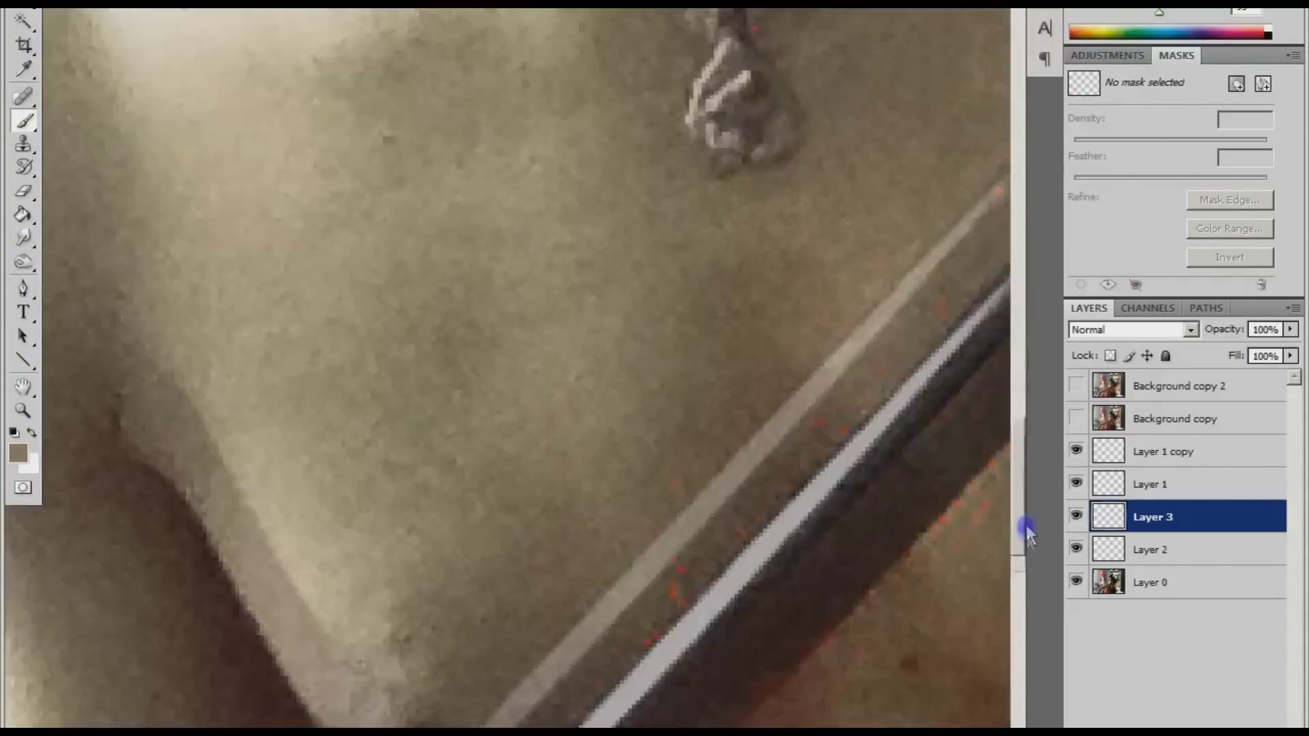
pyautogui.keyDown('alt'); pyautogui.click(134, 111); pyautogui.keyUp('alt')
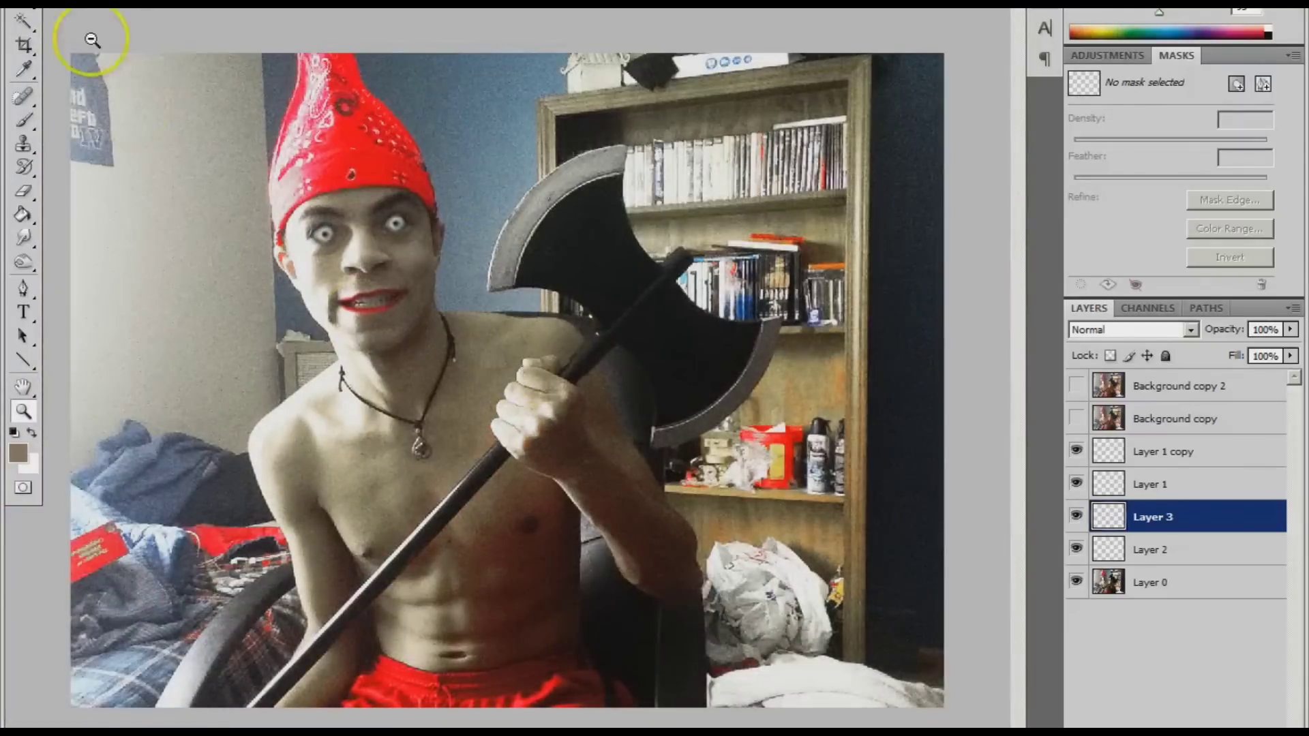
pyautogui.click(1174, 419)
# Shift the bandana's reds toward orange on Background copy with Replace Color.
pyautogui.click(1076, 419)
pyautogui.click(136, 5)
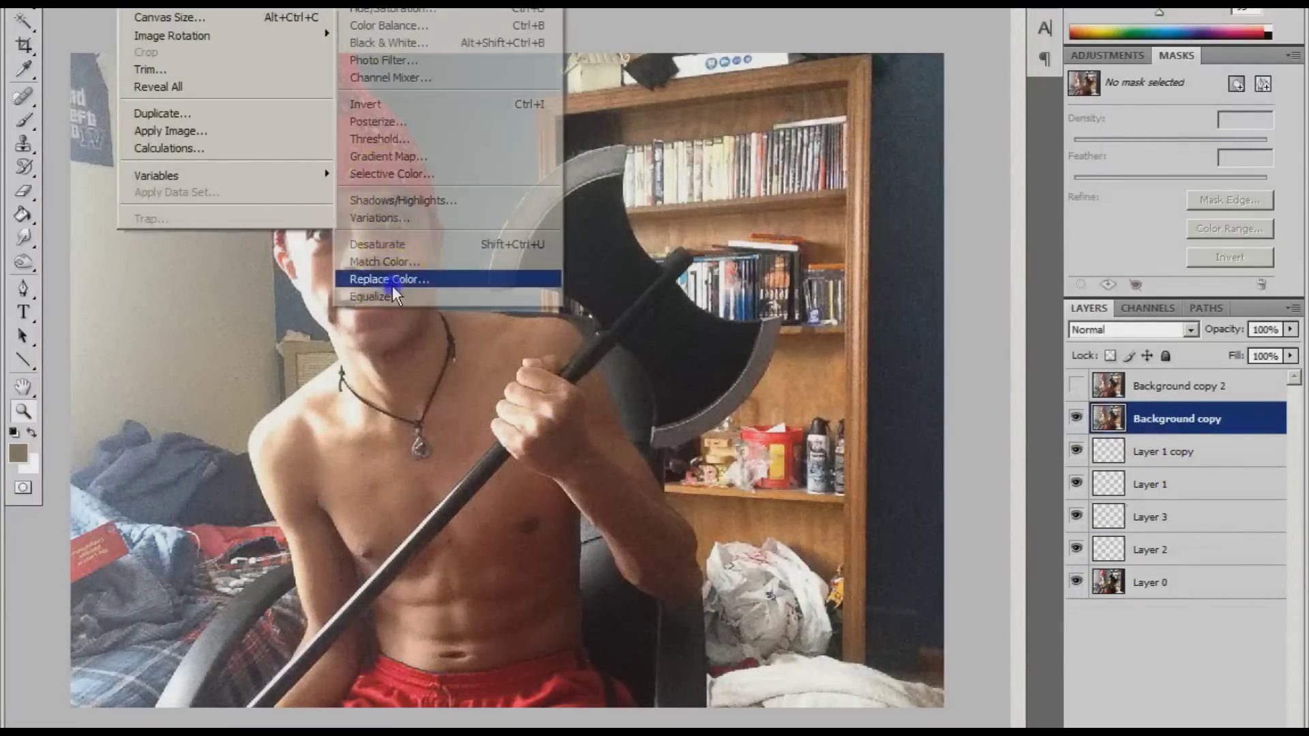
pyautogui.click(405, 280)
pyautogui.moveTo(897, 551); pyautogui.dragTo(907, 554)
pyautogui.moveTo(897, 639)
pyautogui.mouseDown()
pyautogui.moveTo(784, 646)
pyautogui.moveTo(897, 640)
pyautogui.mouseUp()
pyautogui.click(1050, 133)
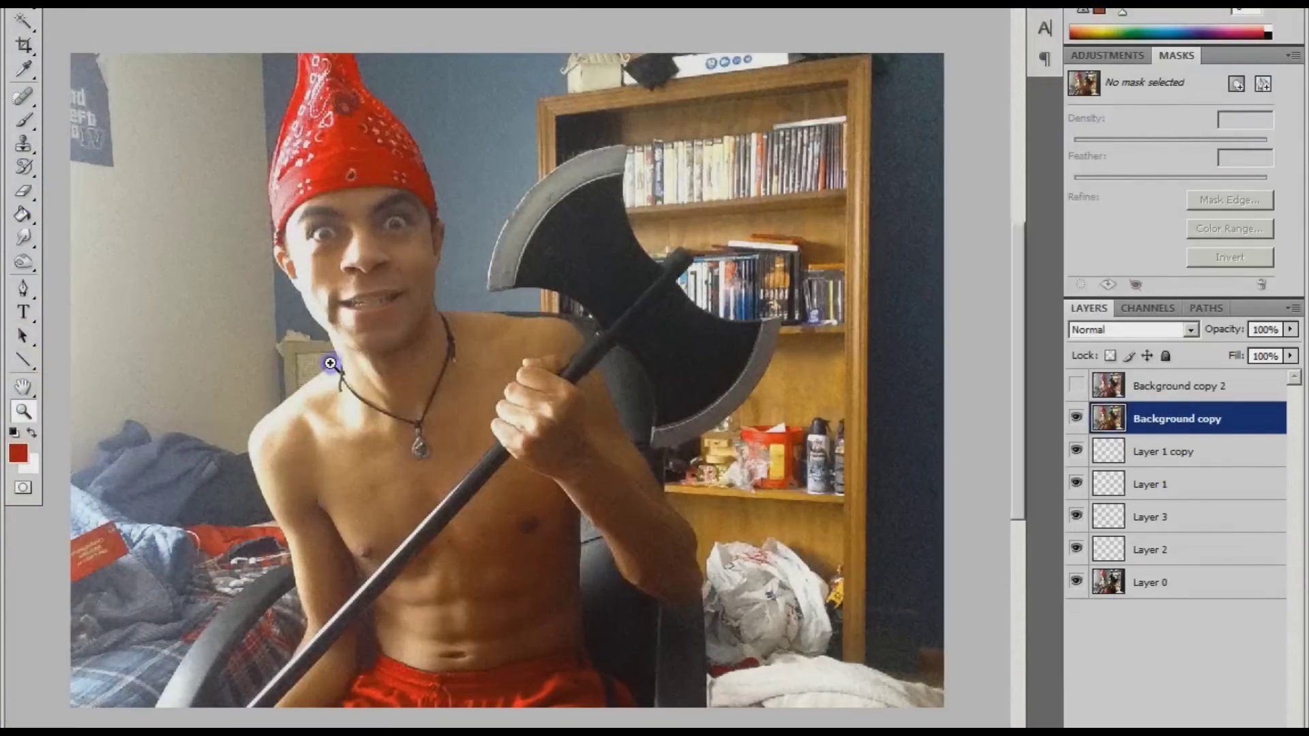
# Erase the recoloured copy off the shoulder and arm, then show and select Background copy 2.
pyautogui.click(330, 363)
pyautogui.click(24, 194)
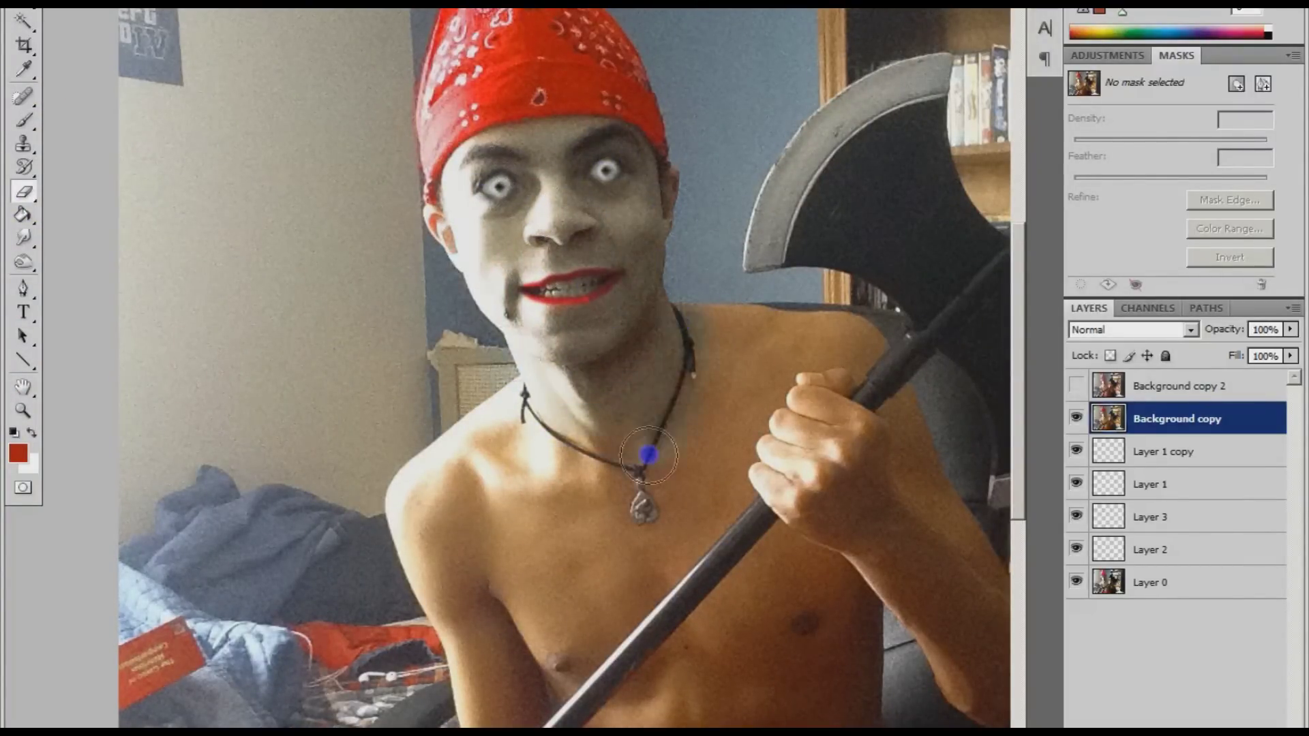
pyautogui.moveTo(437, 503); pyautogui.dragTo(464, 508)
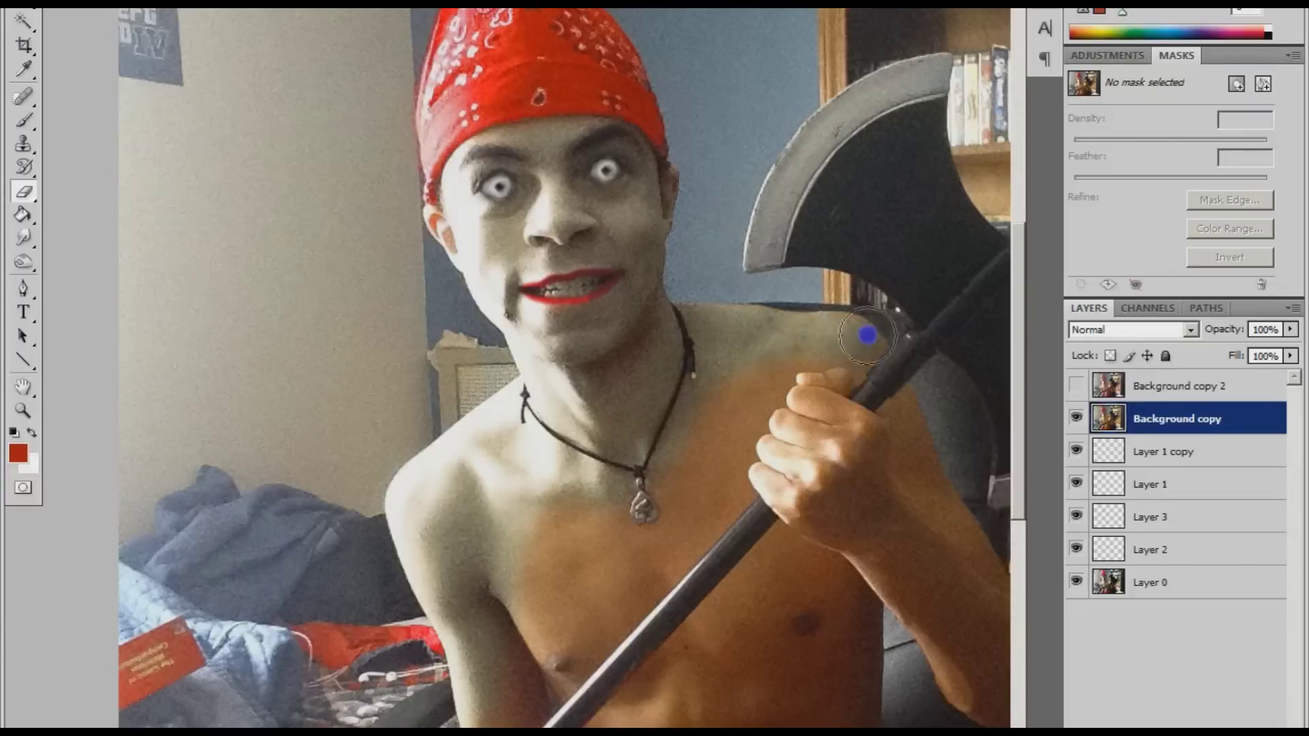
pyautogui.click(1076, 386)
pyautogui.click(1179, 386)
pyautogui.click(136, 3)
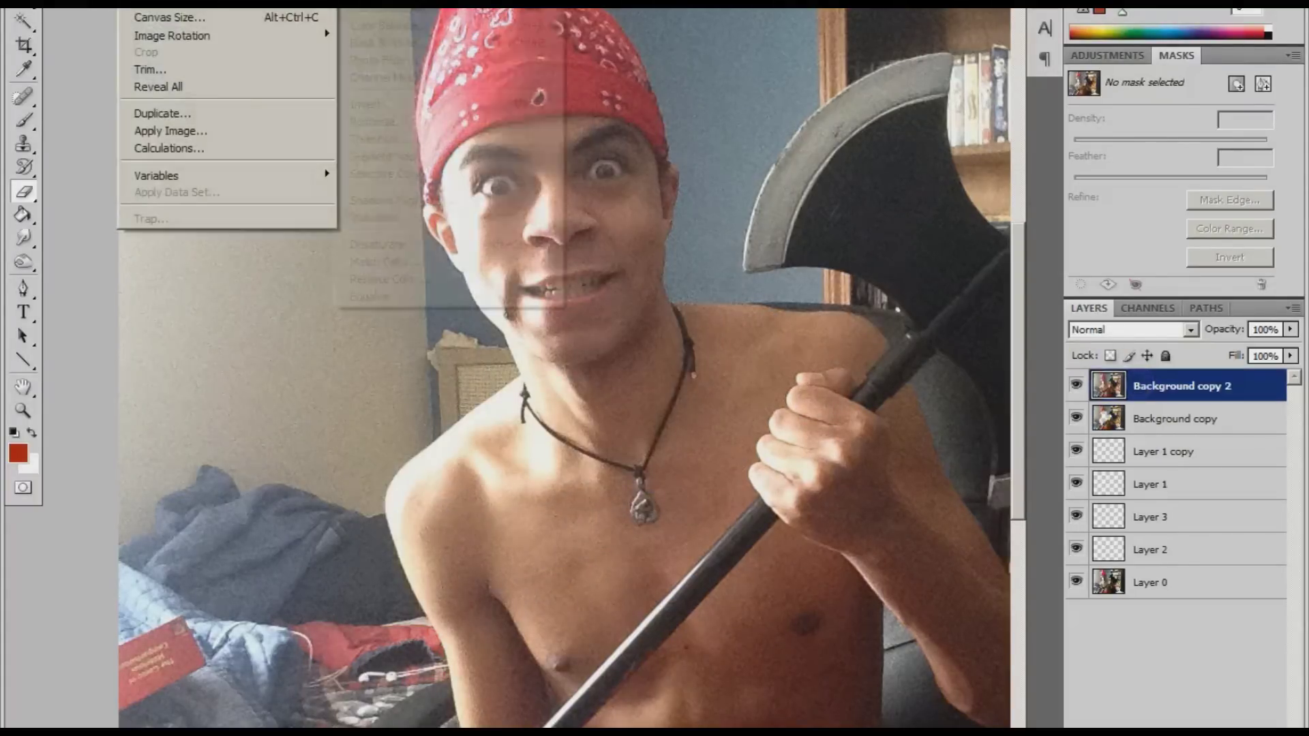
# Shift Background copy 2's skin hue toward olive green with Replace Color, then erase over the chest.
pyautogui.click(409, 204)
pyautogui.moveTo(902, 550)
pyautogui.mouseDown()
pyautogui.moveTo(849, 556)
pyautogui.moveTo(928, 551)
pyautogui.mouseUp()
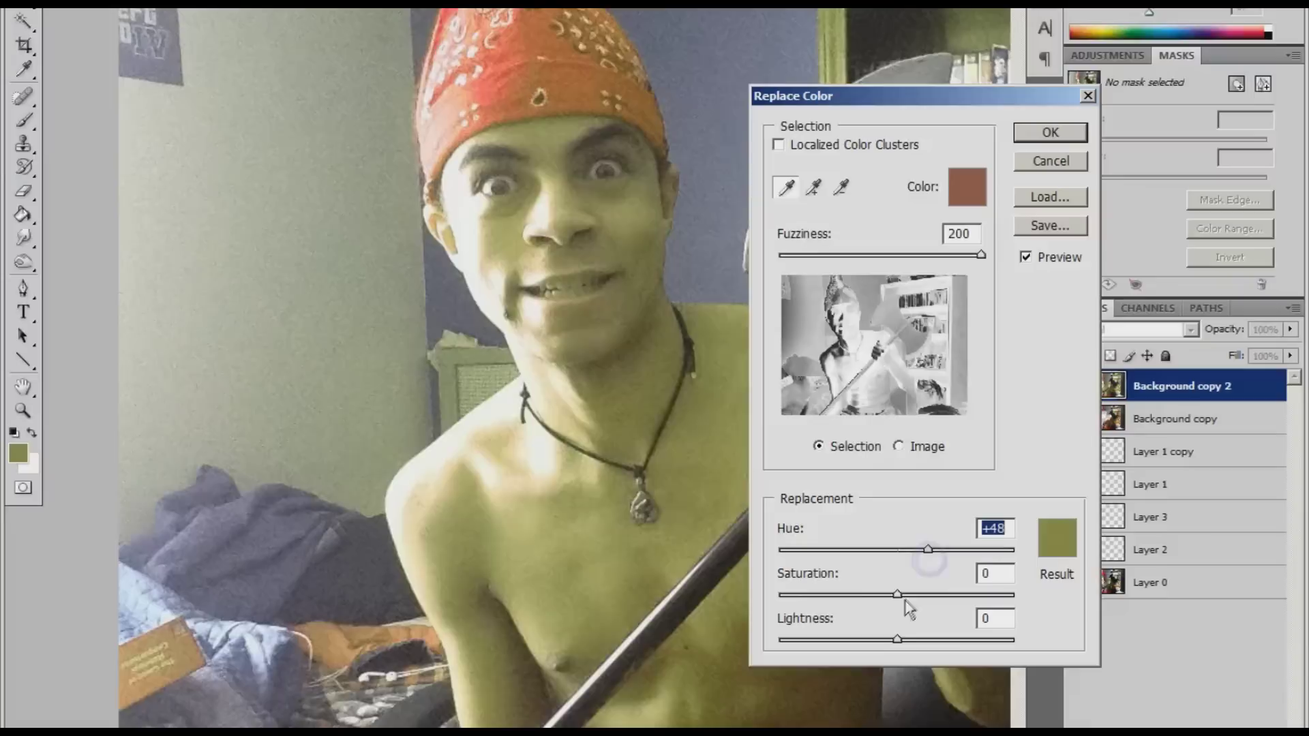
pyautogui.moveTo(897, 640); pyautogui.dragTo(903, 637)
pyautogui.click(1050, 132)
pyautogui.click(1076, 386)
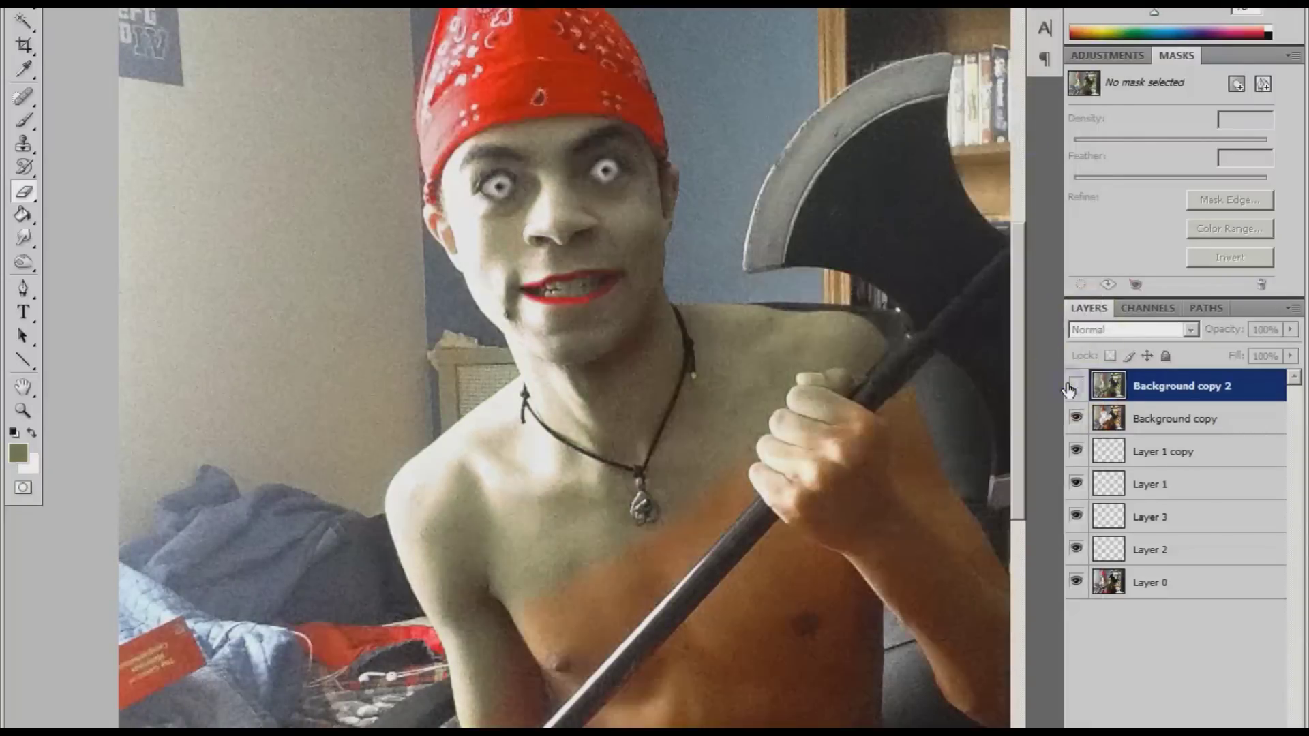
pyautogui.click(1076, 386)
pyautogui.moveTo(747, 471); pyautogui.dragTo(658, 552)
# Lower Background copy's brightness to -21 and raise its contrast with Brightness/Contrast.
pyautogui.click(1176, 419)
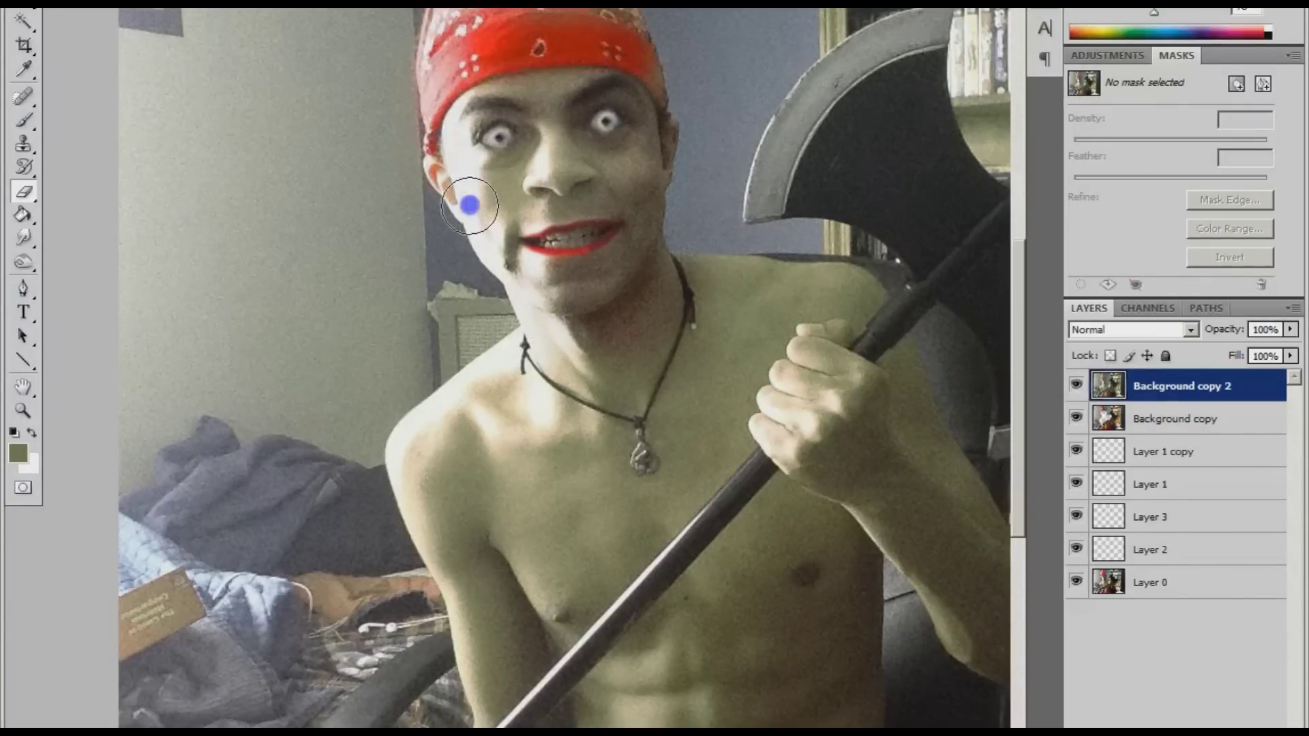
pyautogui.scroll(5, 656, 375)
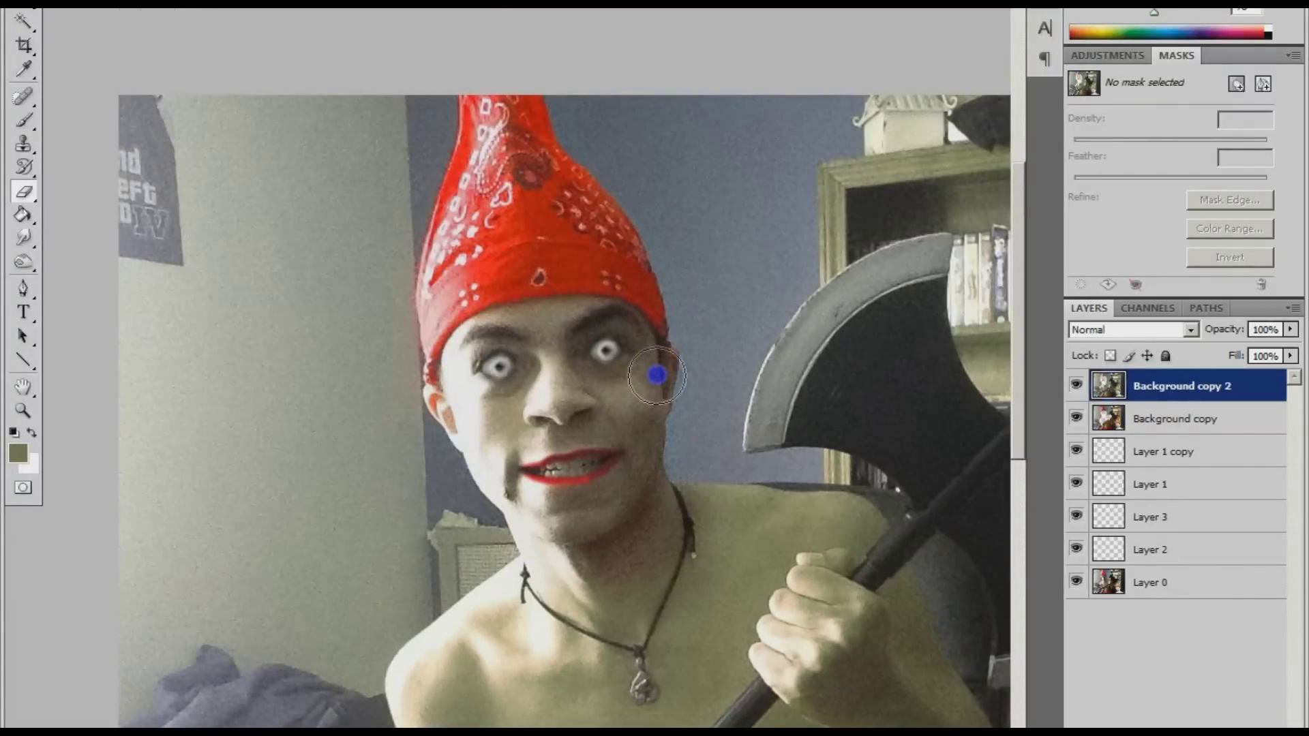
pyautogui.scroll(-7, 646, 469)
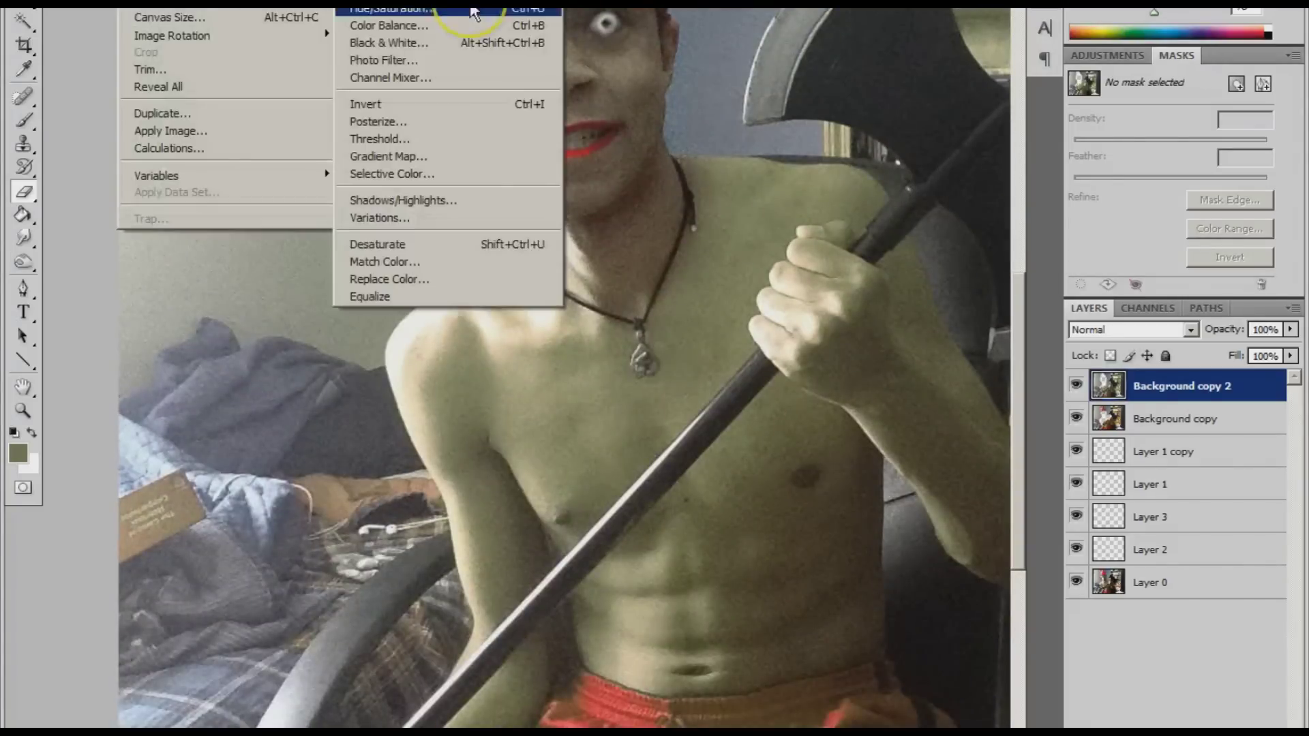
pyautogui.press('Return')
pyautogui.scroll(4, 766, 342)
pyautogui.click(1171, 422)
pyautogui.click(171, 17)
pyautogui.moveTo(930, 339)
pyautogui.mouseDown()
pyautogui.moveTo(942, 339)
pyautogui.moveTo(916, 295)
pyautogui.mouseUp()
pyautogui.click(1093, 273)
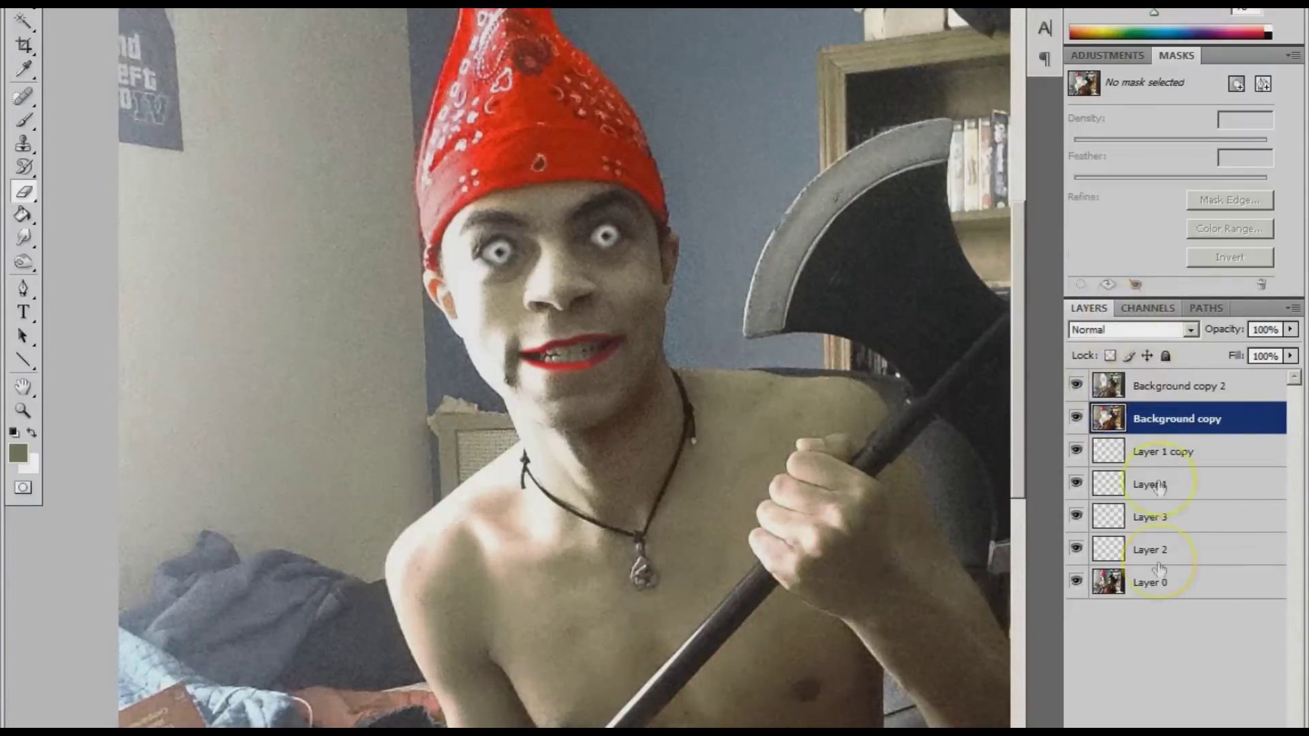
# Darken Layer 0 to brightness -57, then darken Background copy 2 as well.
pyautogui.click(1152, 582)
pyautogui.moveTo(905, 295); pyautogui.dragTo(891, 296)
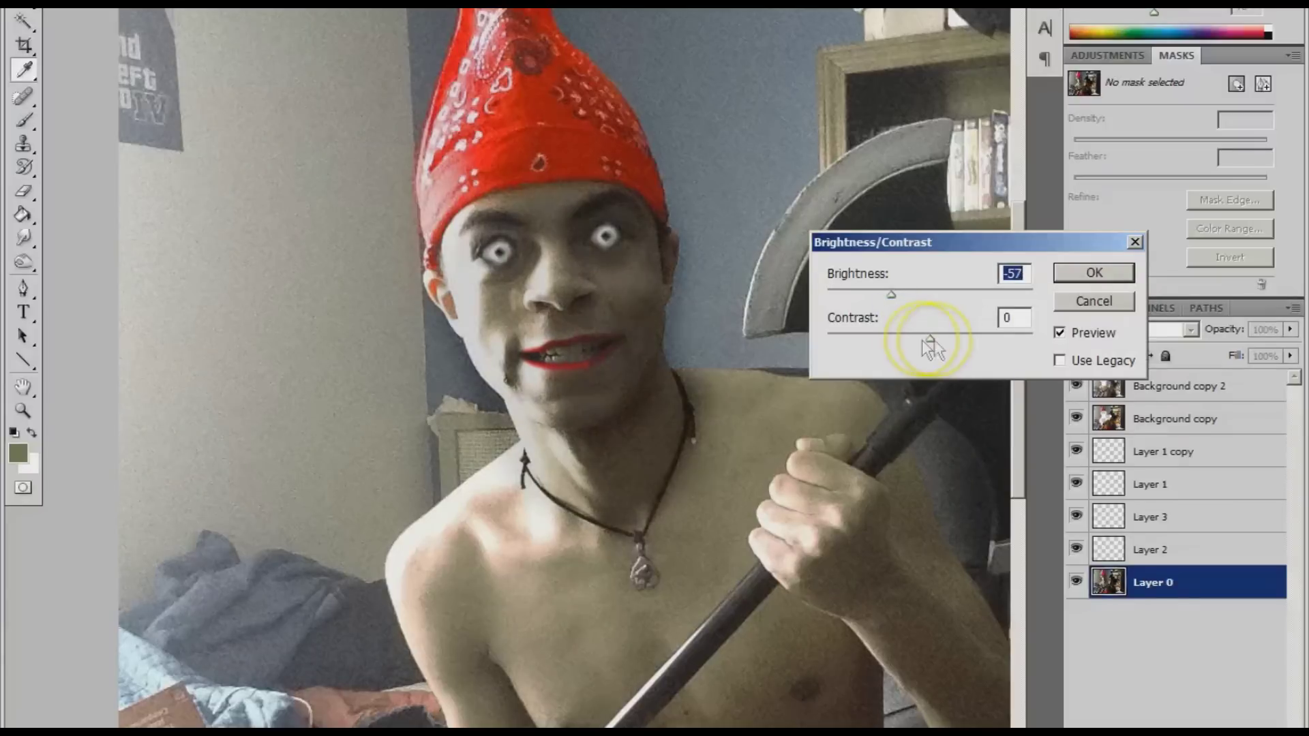
pyautogui.click(1063, 274)
pyautogui.click(1175, 419)
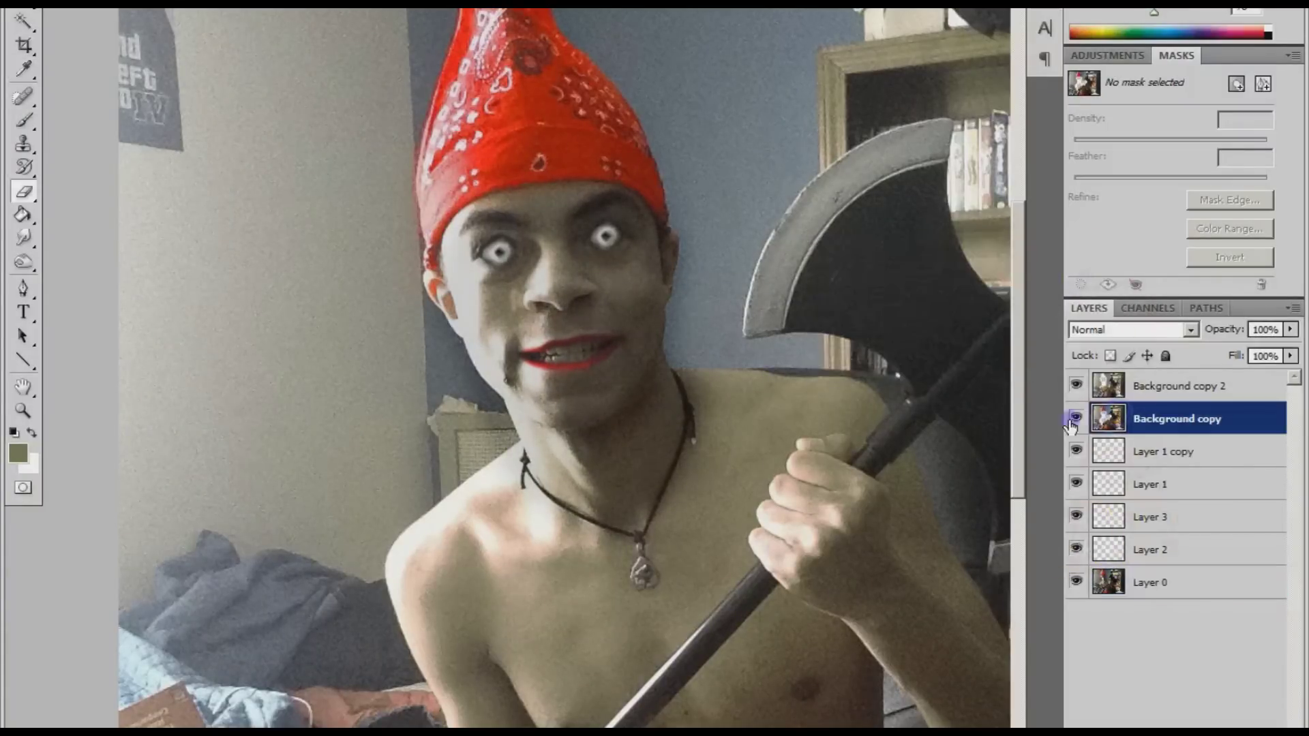
pyautogui.click(1179, 386)
pyautogui.click(140, 3)
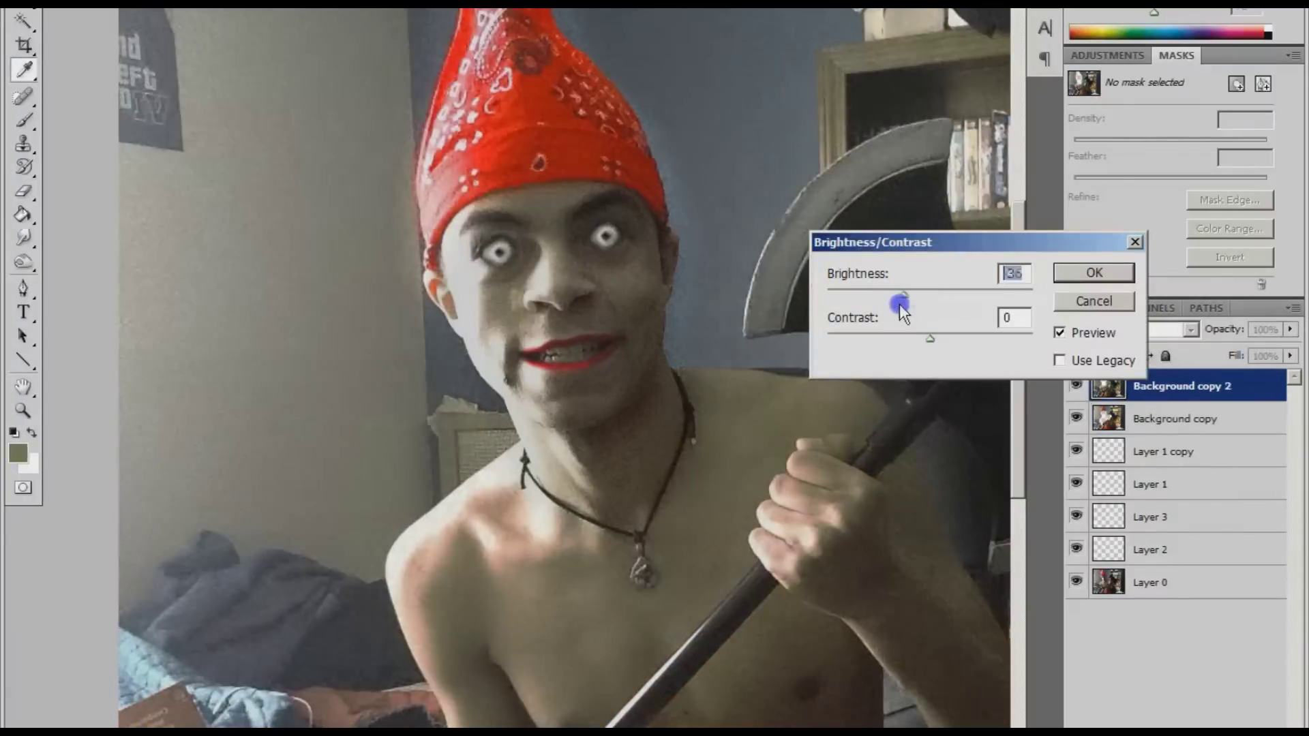
pyautogui.click(1061, 302)
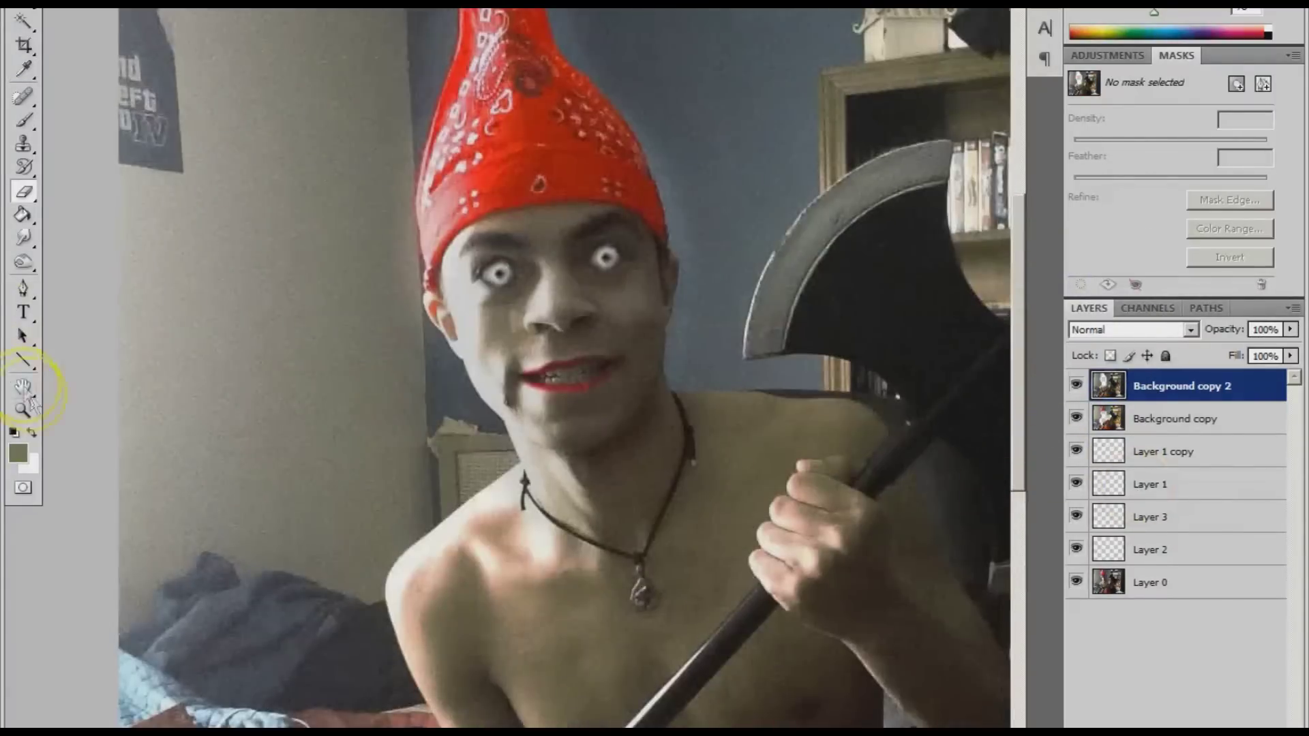
# Select Layer 1 copy, keep its blend mode at Normal, and zoom in to inspect the eyes.
pyautogui.click(22, 409)
pyautogui.keyDown('alt'); pyautogui.click(611, 432); pyautogui.keyUp('alt')
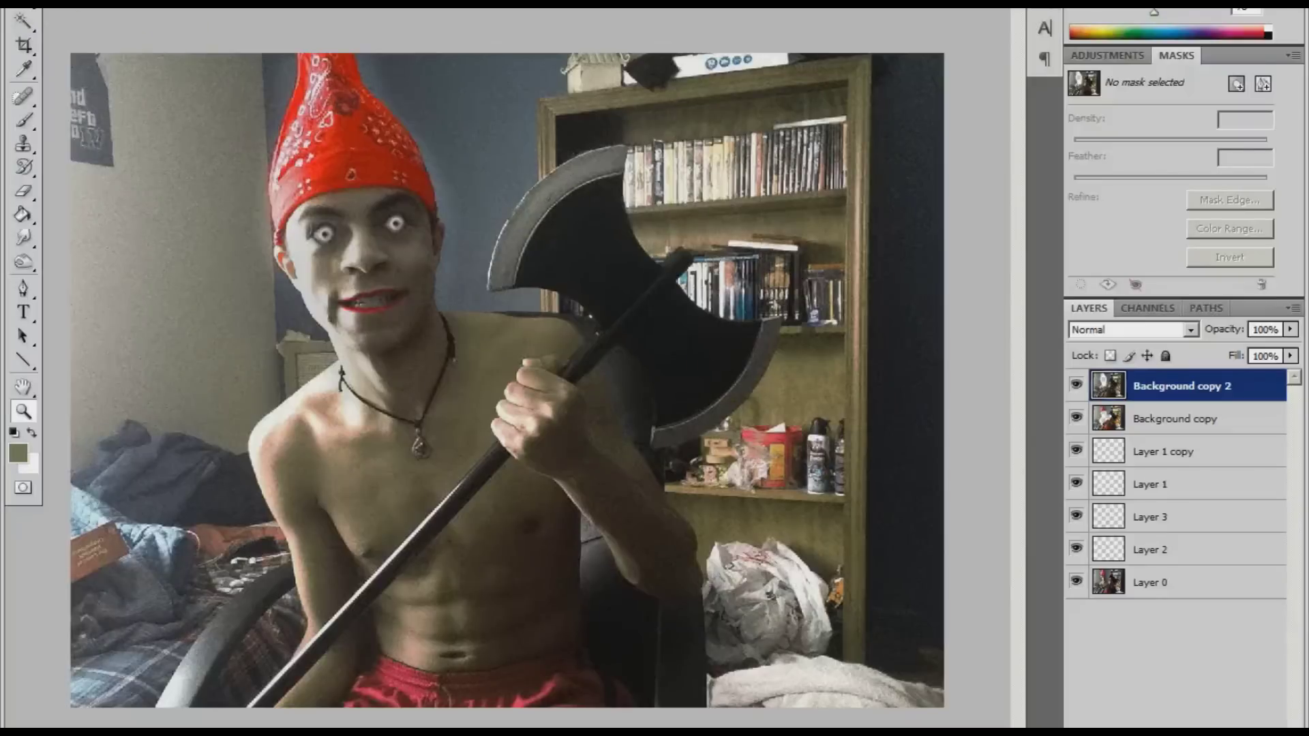
pyautogui.click(1089, 452)
pyautogui.click(1129, 329)
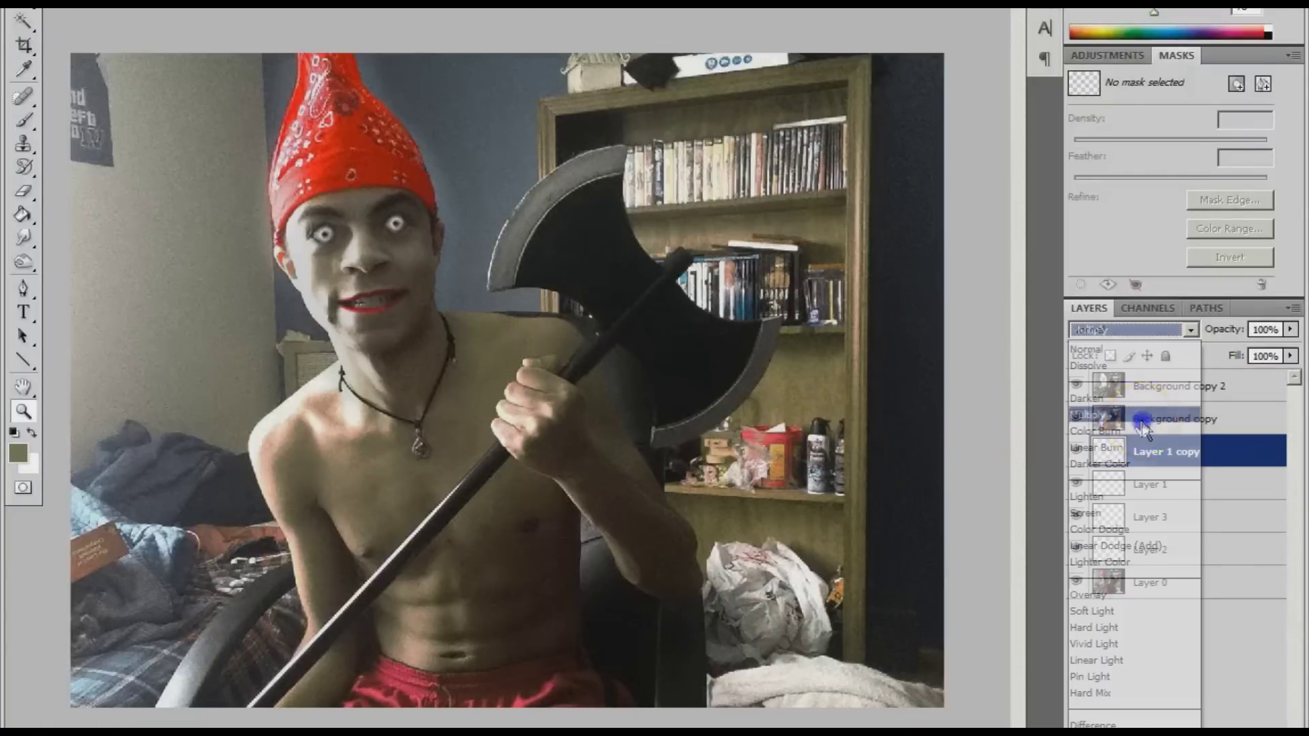
pyautogui.click(22, 410)
pyautogui.click(382, 232)
pyautogui.click(677, 336)
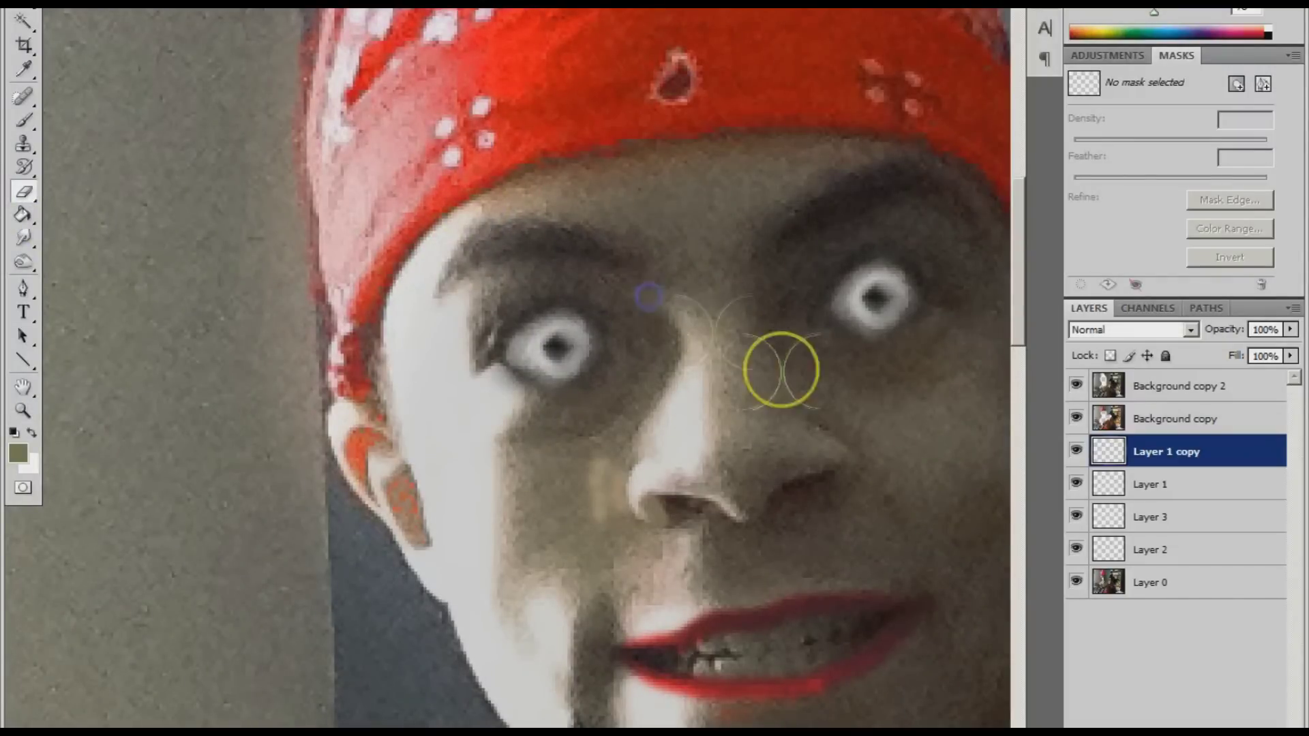
pyautogui.keyDown('alt'); pyautogui.click(607, 470); pyautogui.keyUp('alt')
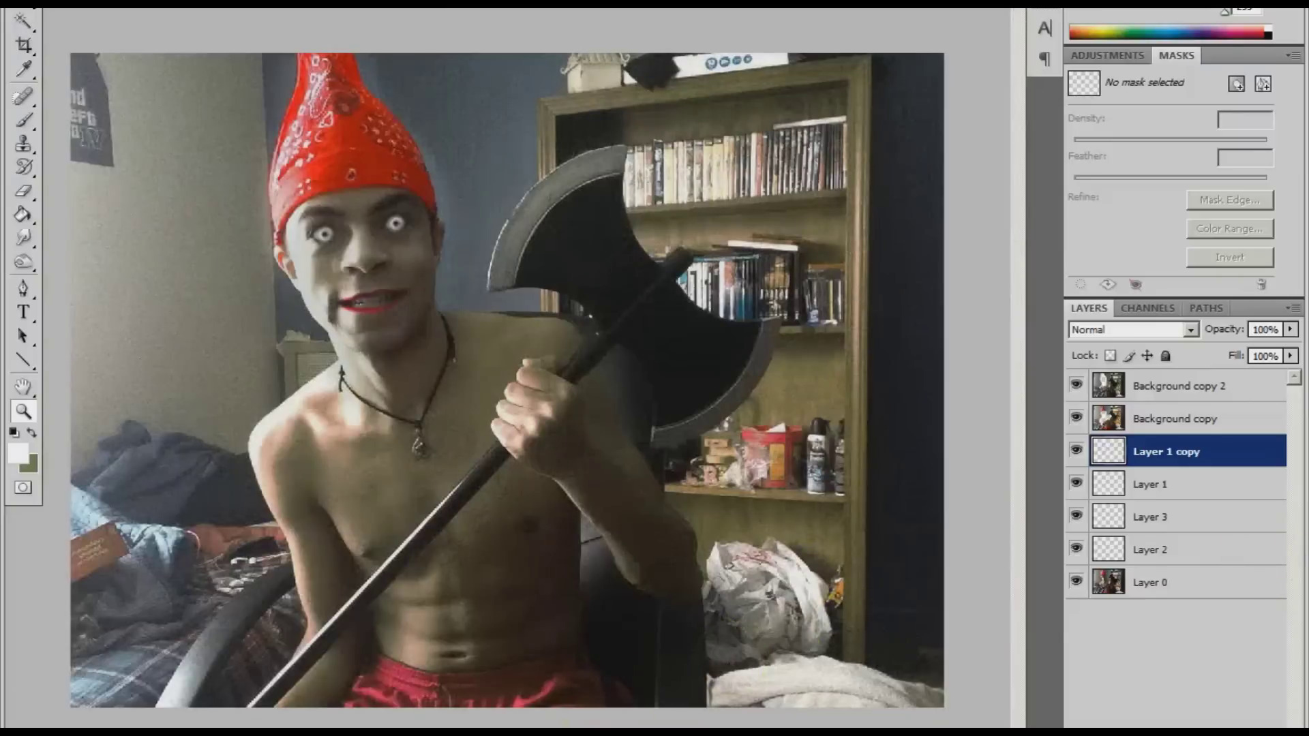
# Set a new layer to Multiply and try red strokes on the neck and chest, then undo them.
pyautogui.click(1116, 329)
pyautogui.click(1116, 375)
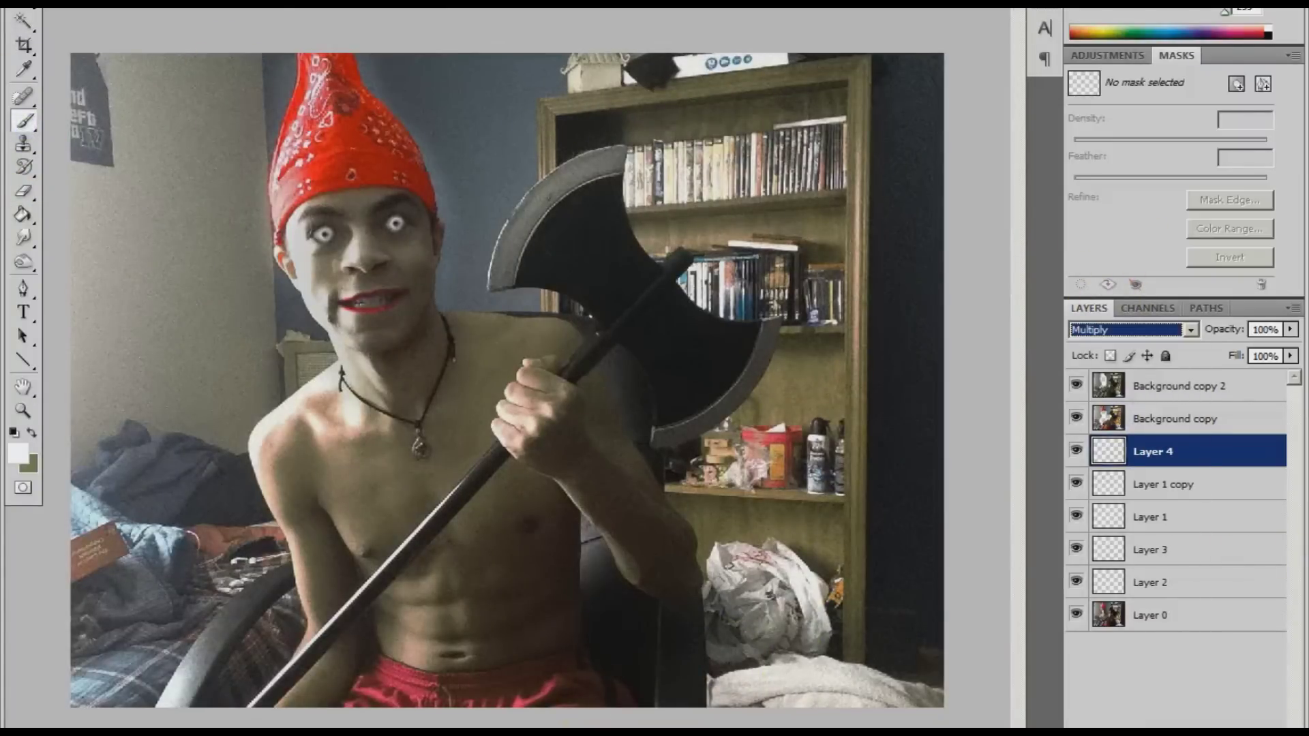
pyautogui.click(41, 5)
pyautogui.click(243, 218)
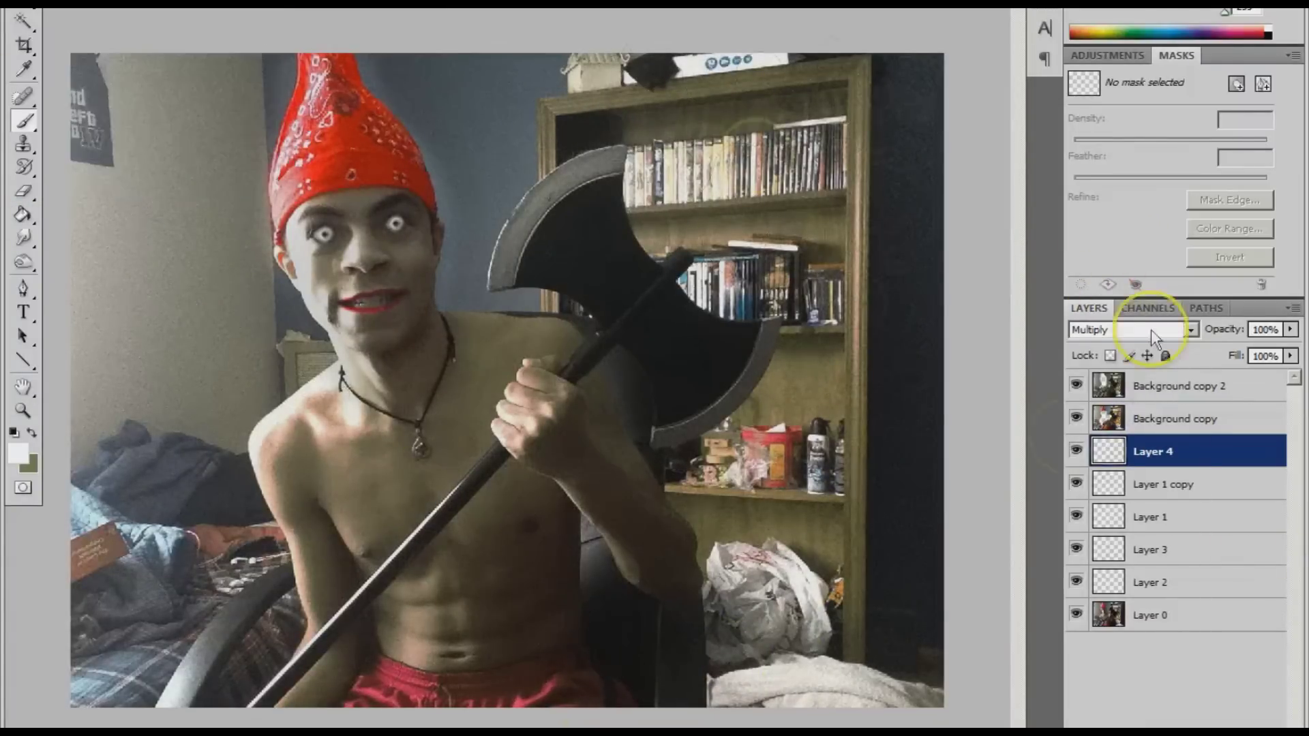
pyautogui.click(1248, 31)
pyautogui.moveTo(368, 392); pyautogui.dragTo(430, 402)
pyautogui.hotkey('ctrl', 'z')
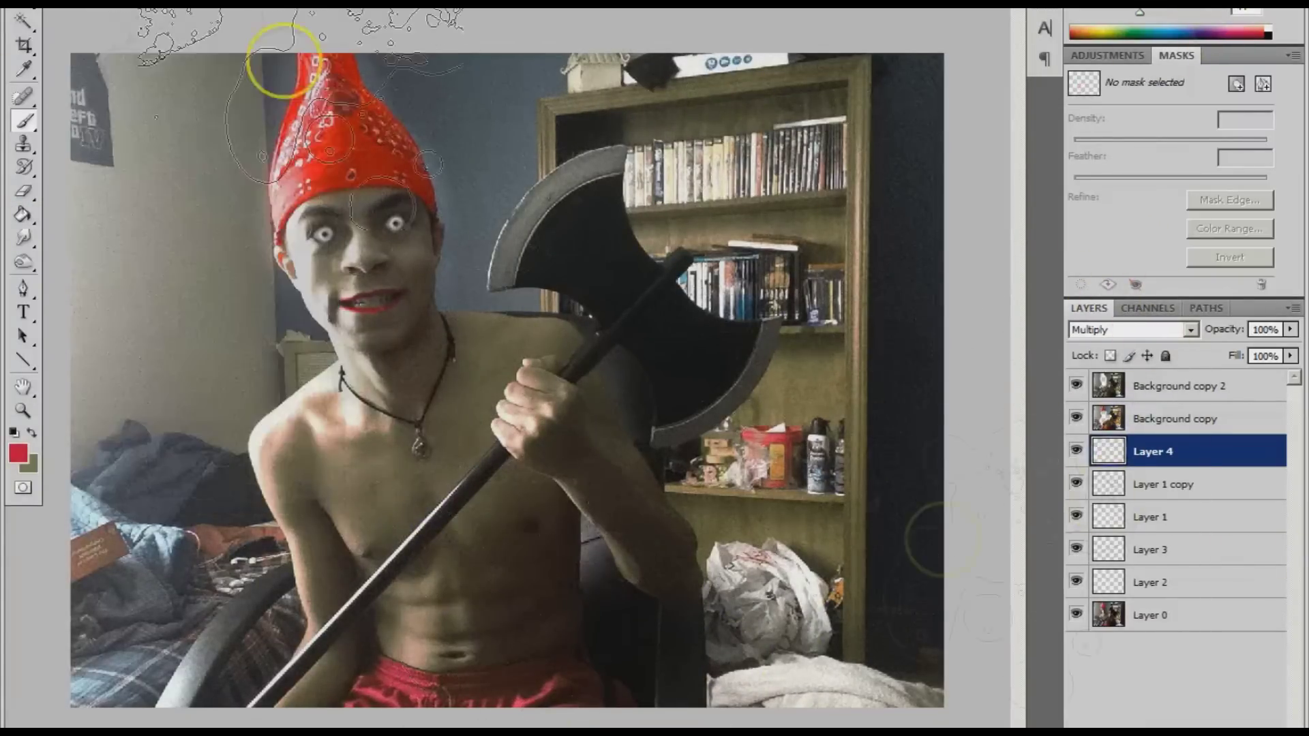
pyautogui.moveTo(1173, 451); pyautogui.dragTo(1173, 385)
pyautogui.moveTo(355, 409); pyautogui.dragTo(579, 668)
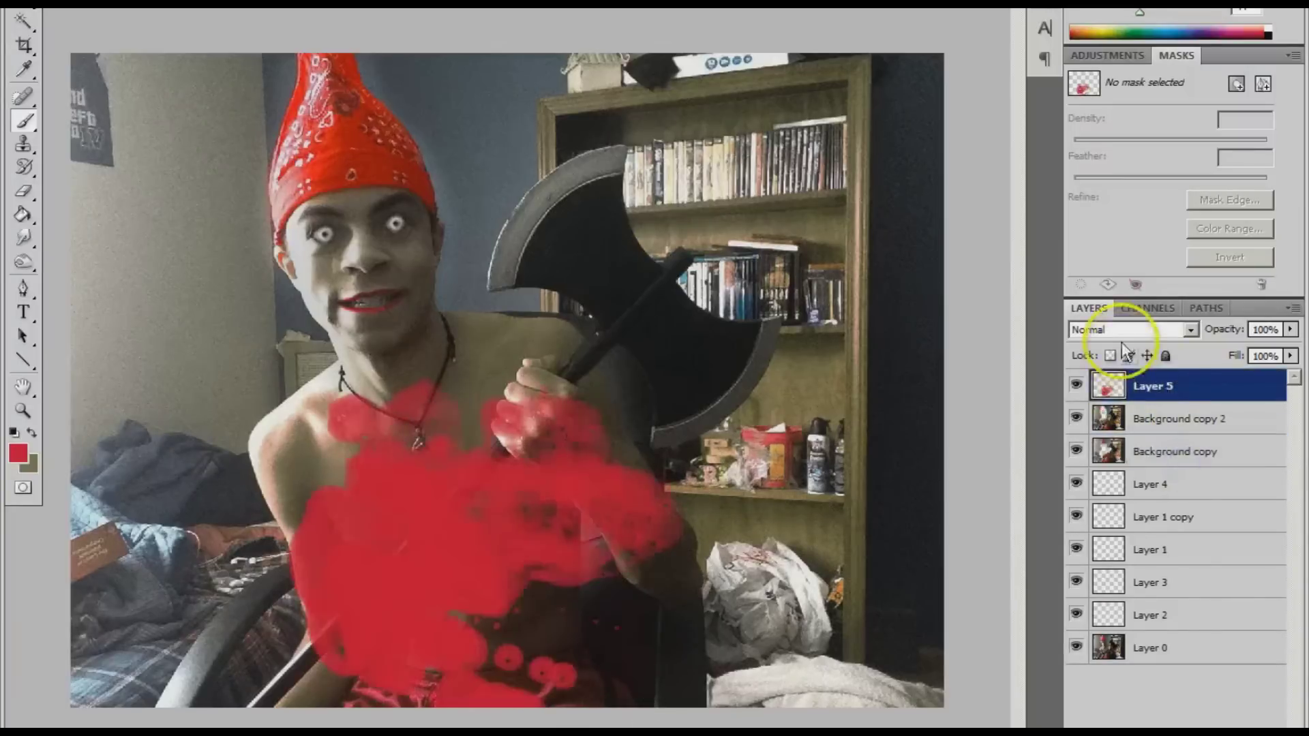
pyautogui.hotkey('ctrl', 'alt', 'z')
pyautogui.hotkey('ctrl', 'alt', 'z')
pyautogui.hotkey('ctrl', 'alt', 'z')
pyautogui.hotkey('ctrl', 'shift', 'z')
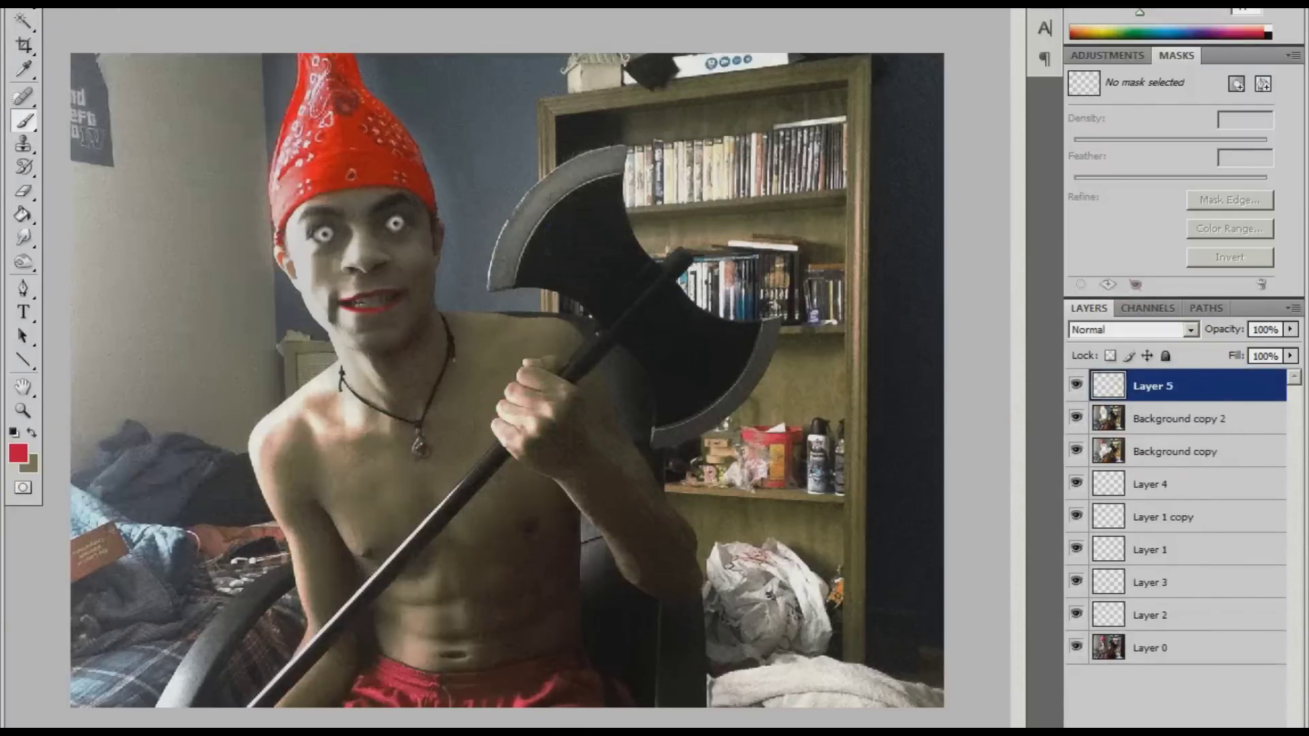
# Stamp blood splatters over the neck and chest with a splatter brush on a Multiply layer.
pyautogui.rightClick(109, 141)
pyautogui.click(45, 171)
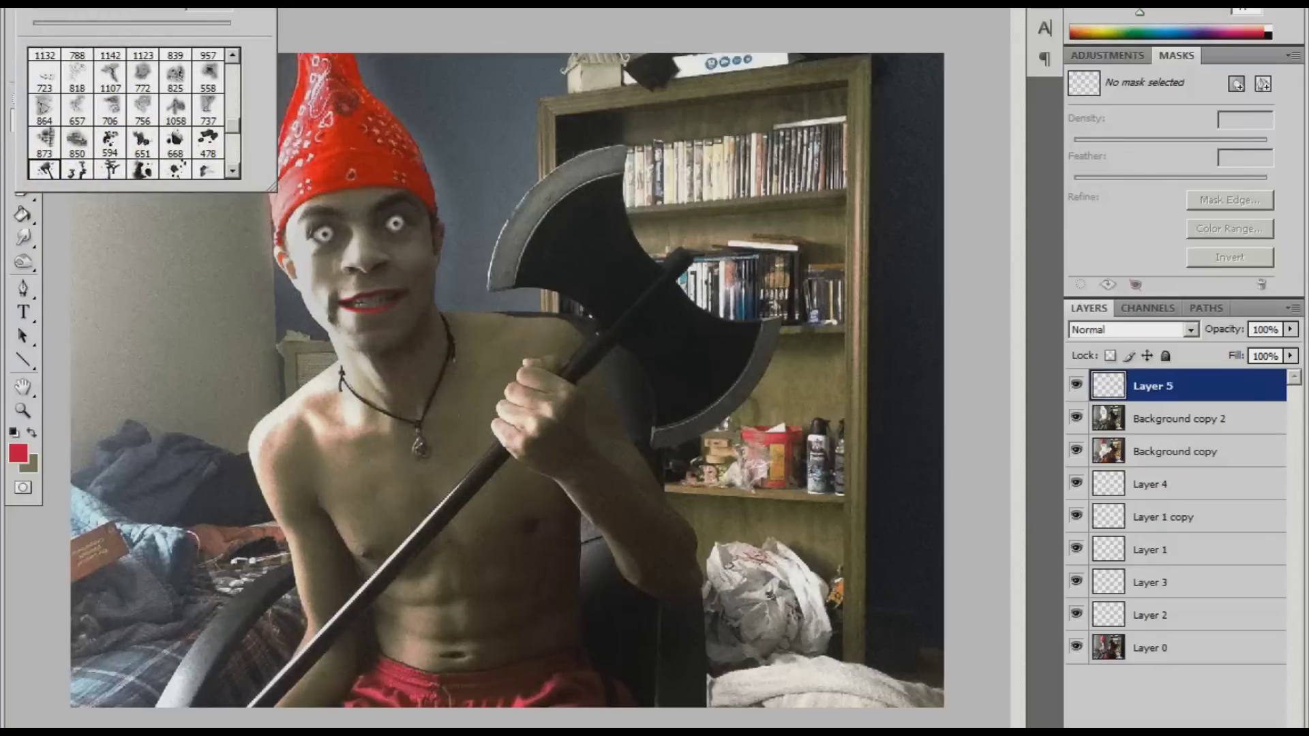
pyautogui.click(428, 506)
pyautogui.click(362, 430)
pyautogui.click(1128, 329)
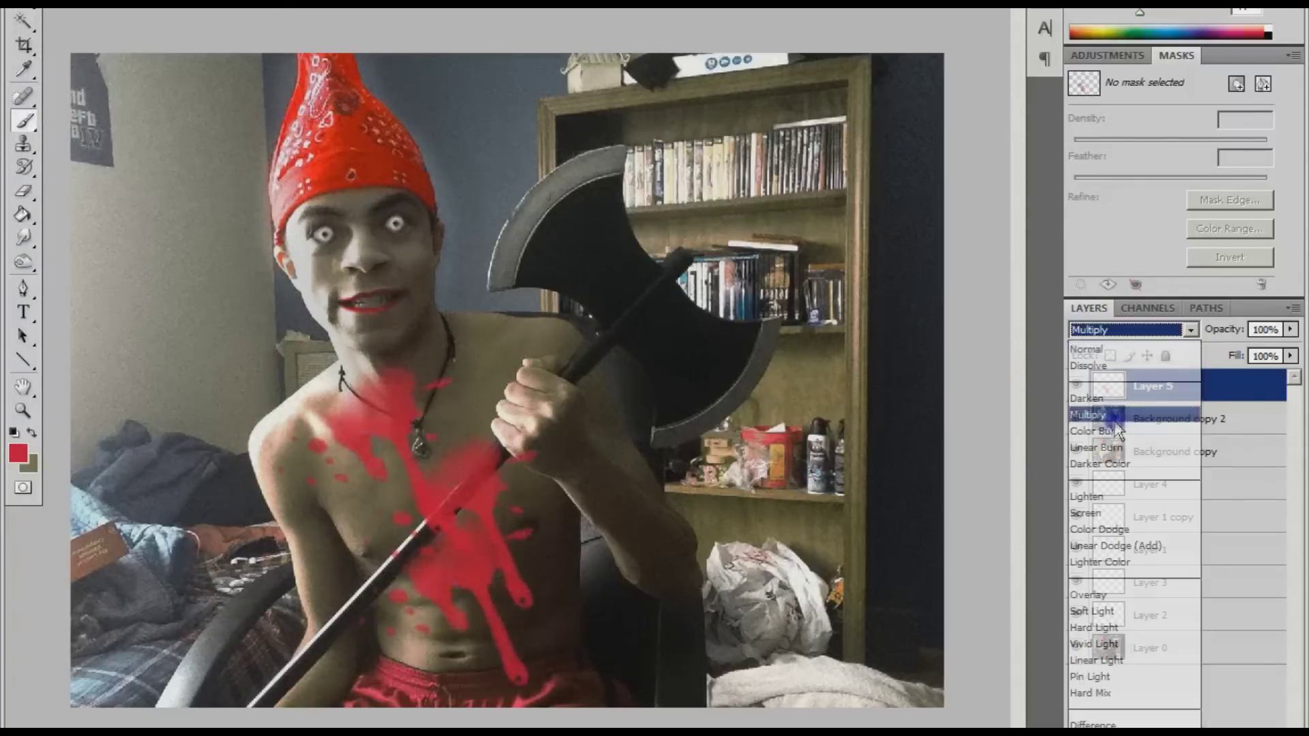
pyautogui.click(1112, 412)
pyautogui.click(379, 340)
pyautogui.click(23, 193)
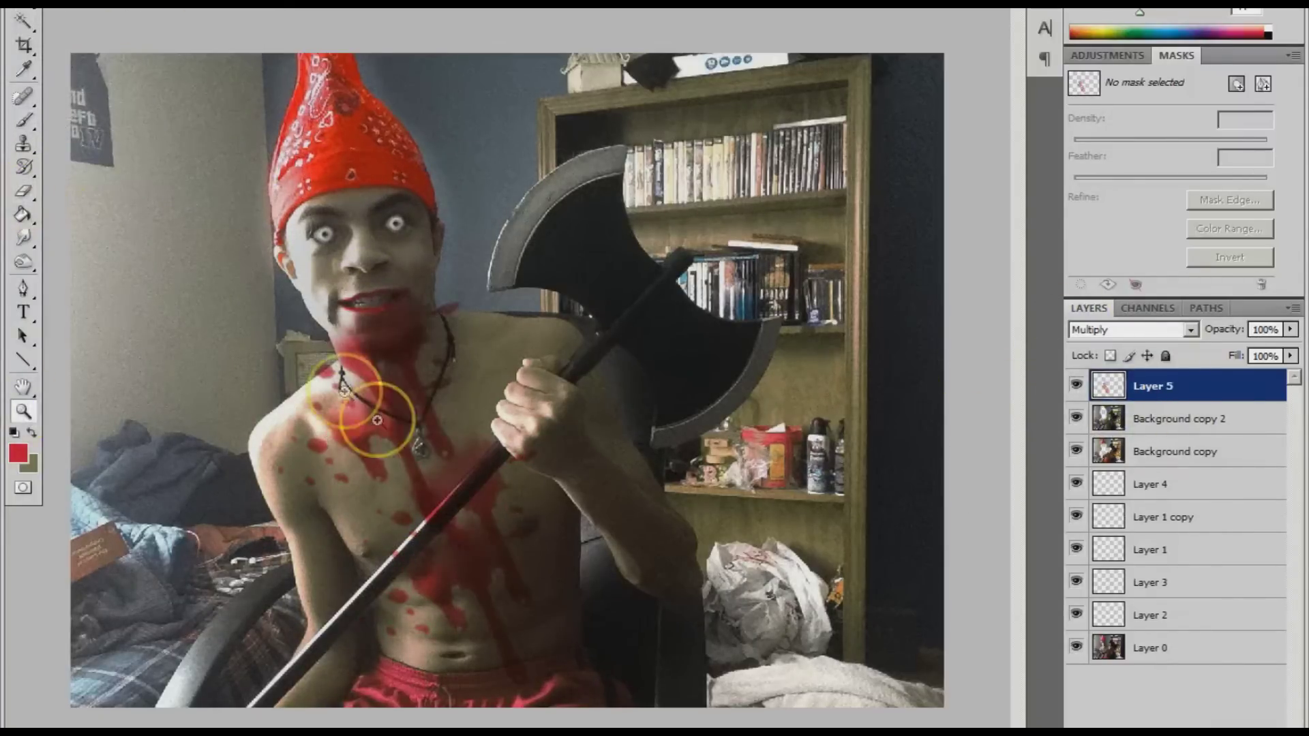
pyautogui.click(388, 449)
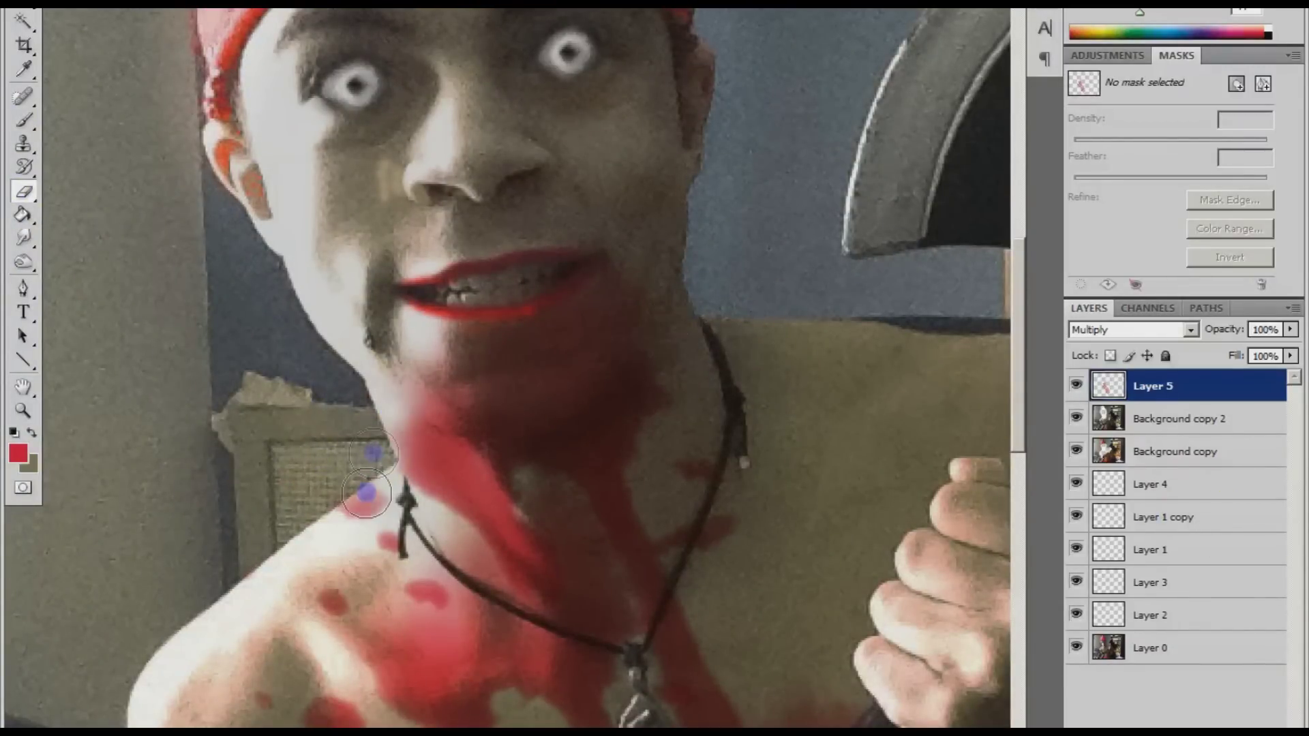
# Undo the last erasure on the axe handle and zoom back out to the whole photo.
pyautogui.scroll(-3, 766, 443)
pyautogui.scroll(-5, 595, 462)
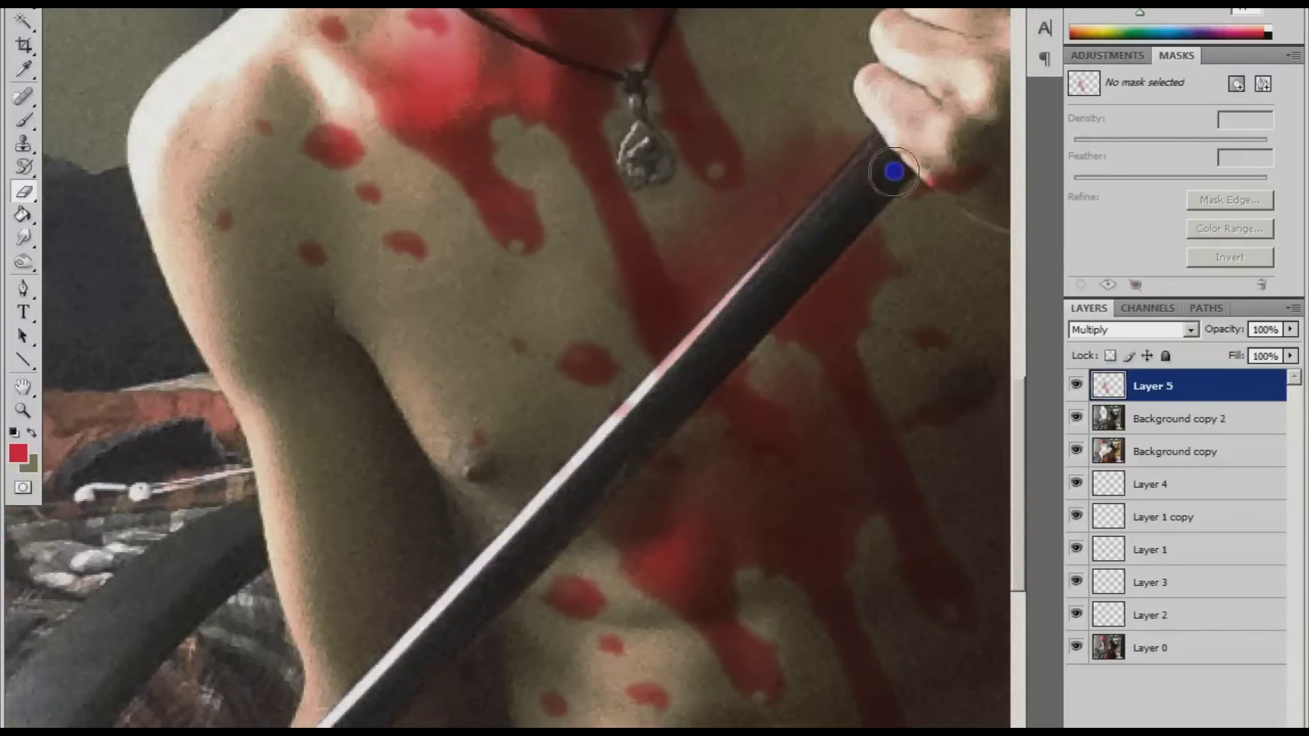
pyautogui.hotkey('ctrl', 'alt', 'z')
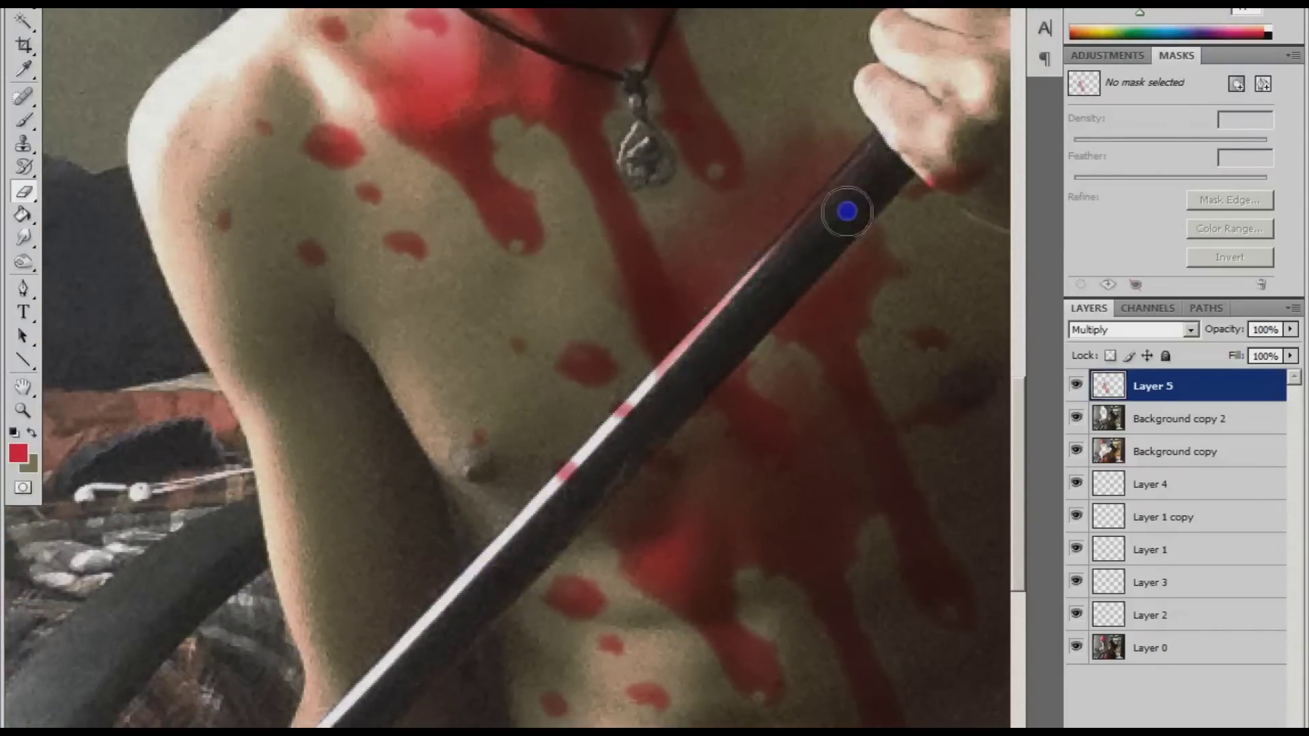
pyautogui.keyDown('alt'); pyautogui.click(514, 252); pyautogui.keyUp('alt')
pyautogui.keyDown('alt'); pyautogui.click(111, 263); pyautogui.keyUp('alt')
pyautogui.keyDown('alt'); pyautogui.click(344, 288); pyautogui.keyUp('alt')
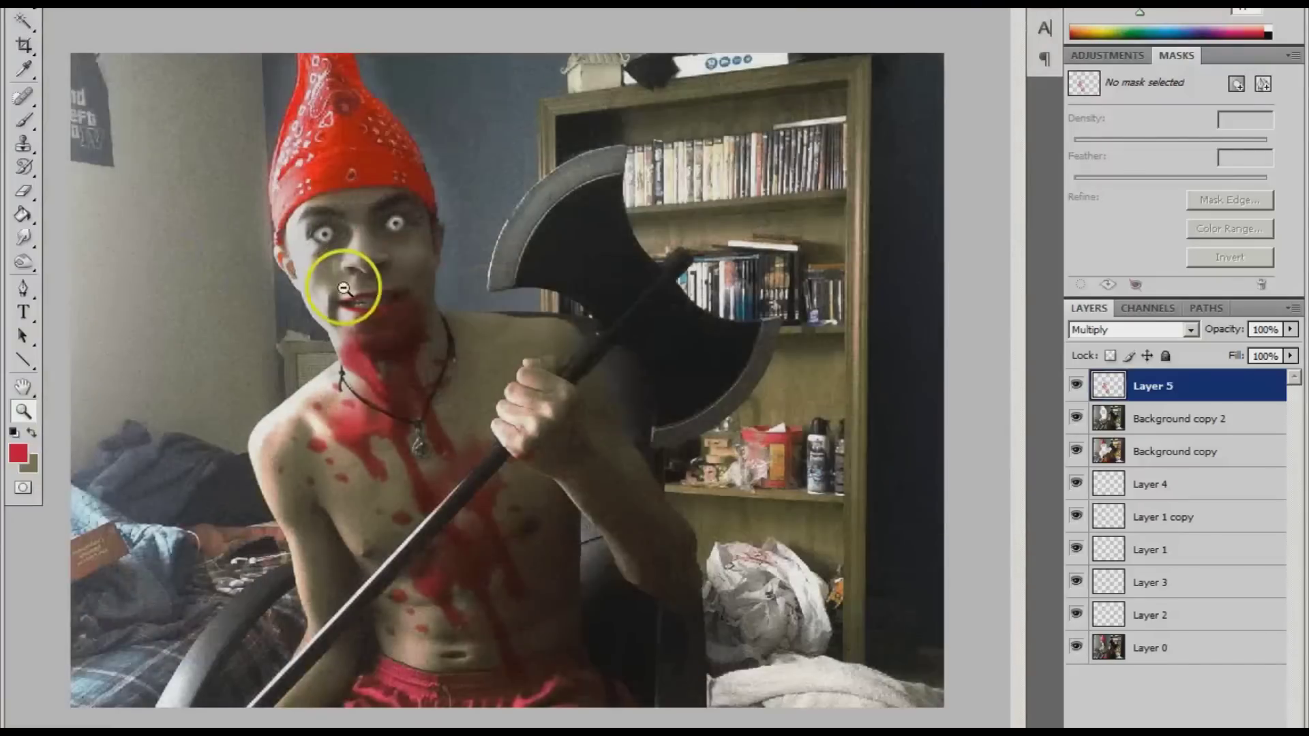
pyautogui.click(1084, 647)
# Apply a first Brightness/Contrast adjustment to the photo.
pyautogui.hotkey('alt', 'i')
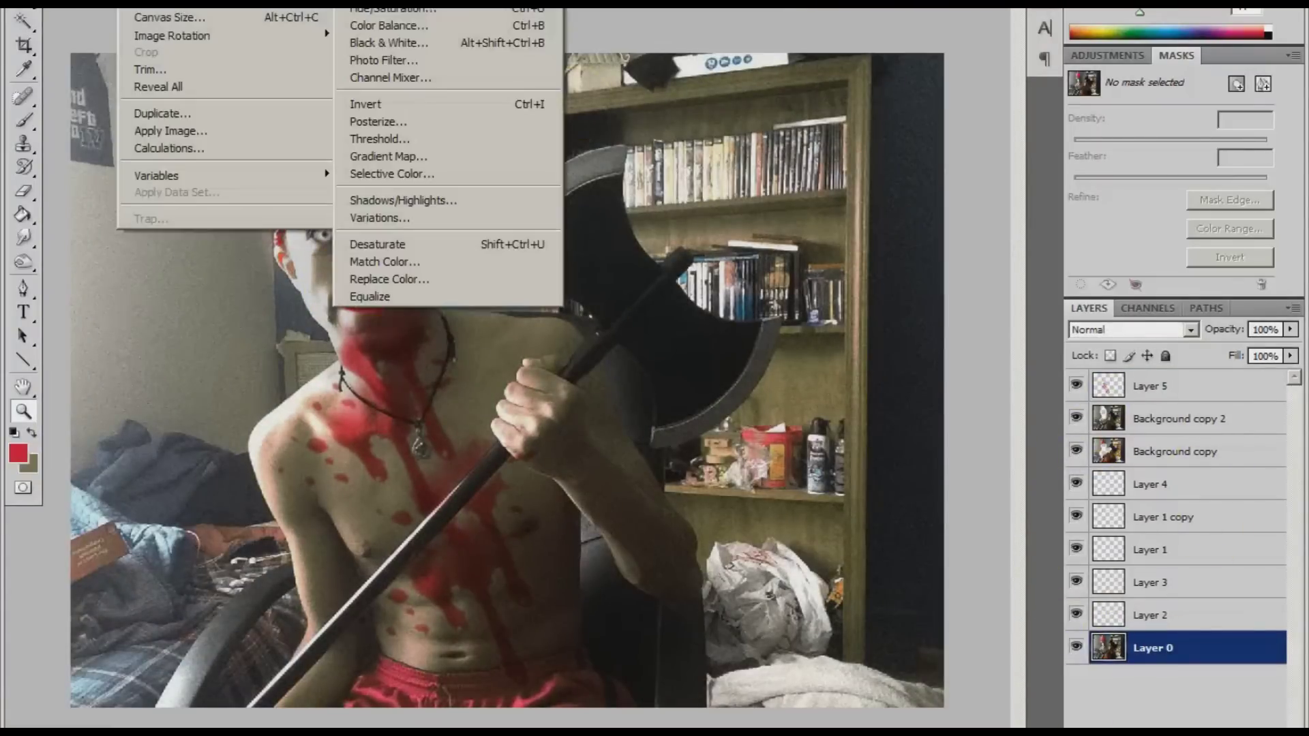
pyautogui.press('c')
pyautogui.moveTo(932, 339); pyautogui.dragTo(913, 356)
pyautogui.press('Return')
# Delete Layer 3 and select the Background copy layer.
pyautogui.click(1152, 615)
pyautogui.click(1104, 583)
pyautogui.press('Delete')
pyautogui.click(576, 228)
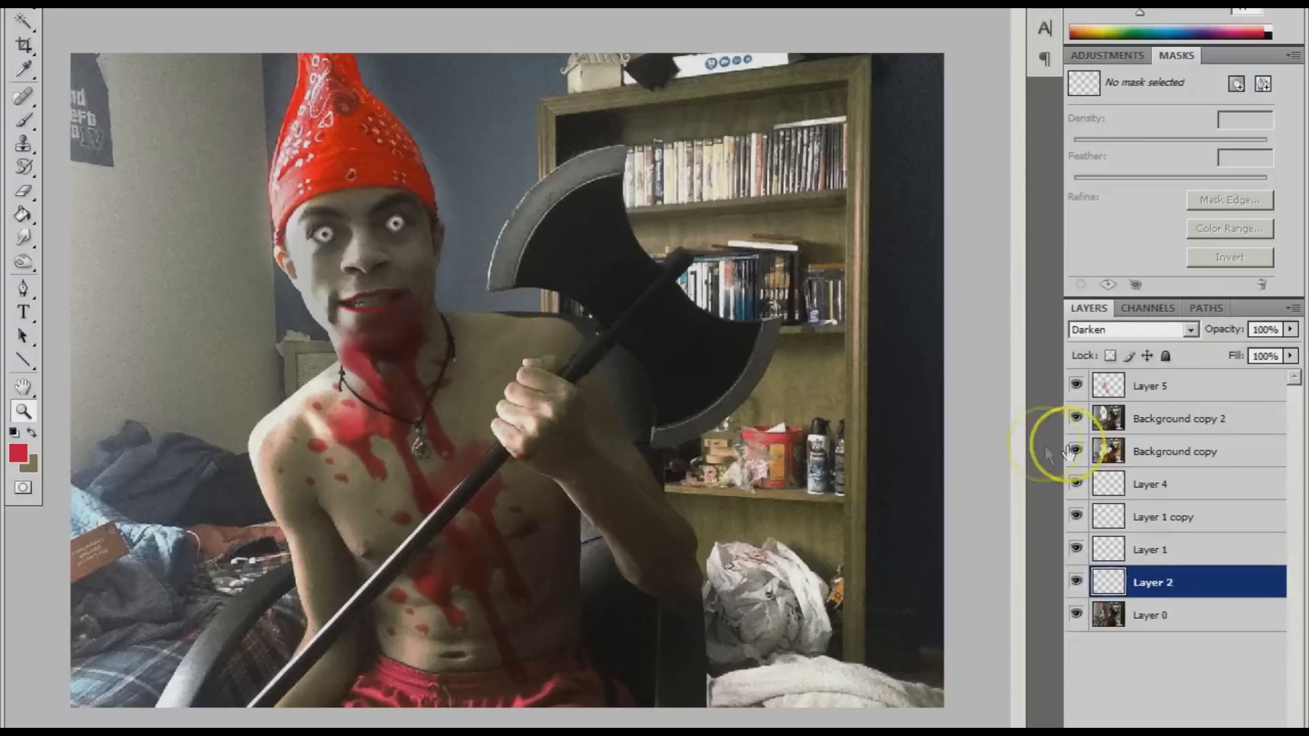
pyautogui.click(1105, 452)
# Lower Background copy's brightness to about -50 and add an empty Layer 6 on top.
pyautogui.hotkey('alt', 'i')
pyautogui.press('c')
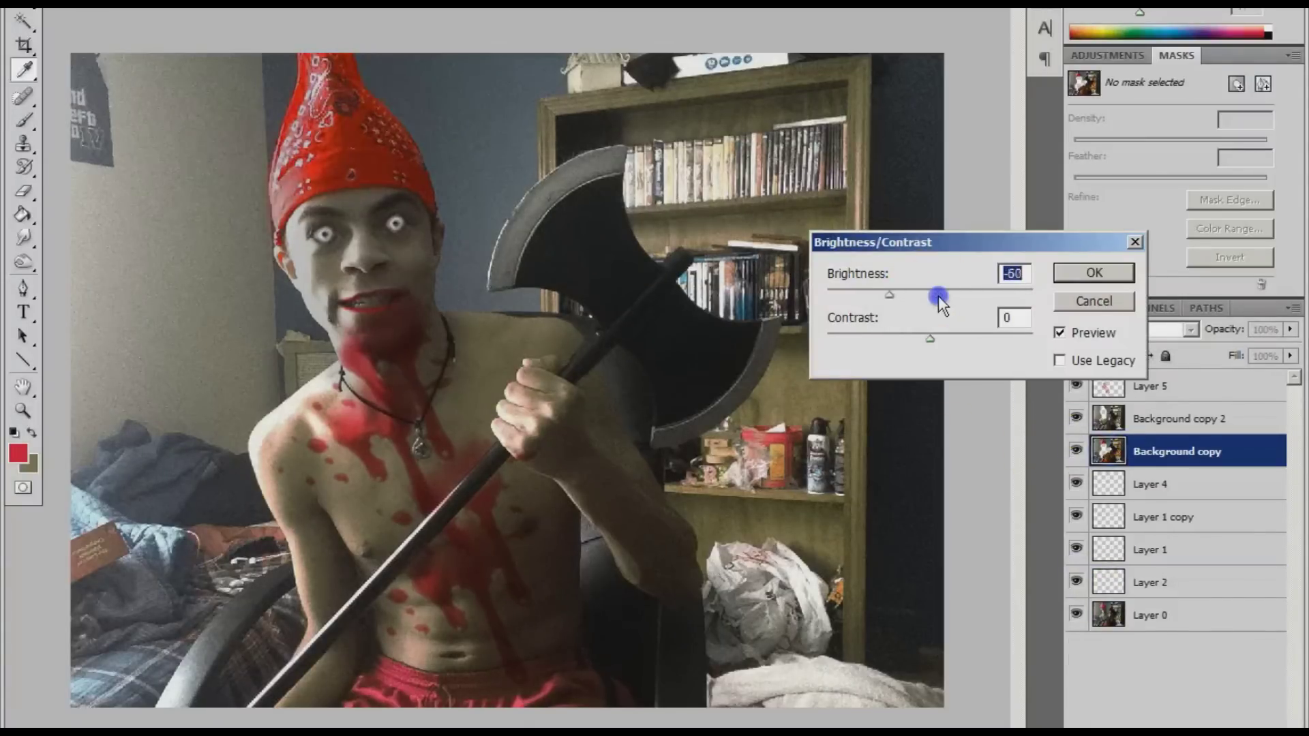
pyautogui.moveTo(930, 339); pyautogui.dragTo(951, 341)
pyautogui.press('Return')
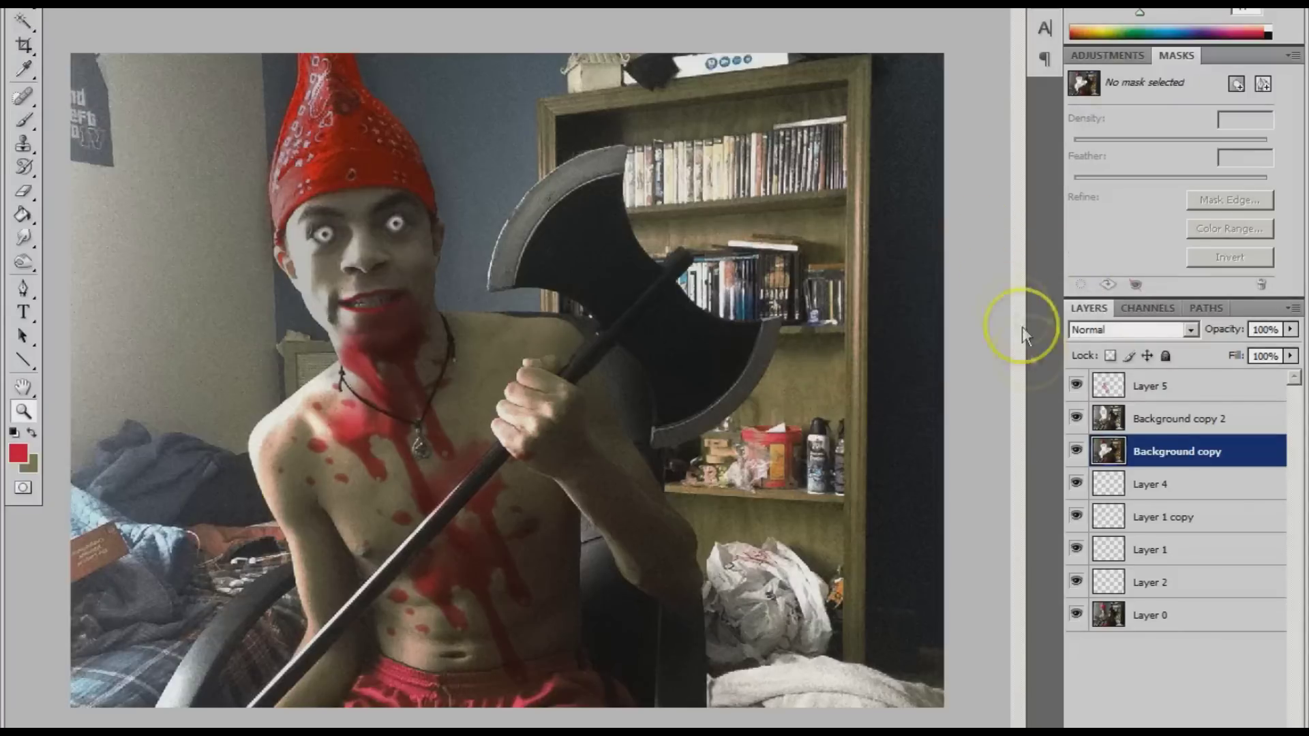
pyautogui.click(1219, 394)
pyautogui.hotkey('ctrl', 'shift', 'alt', 'n')
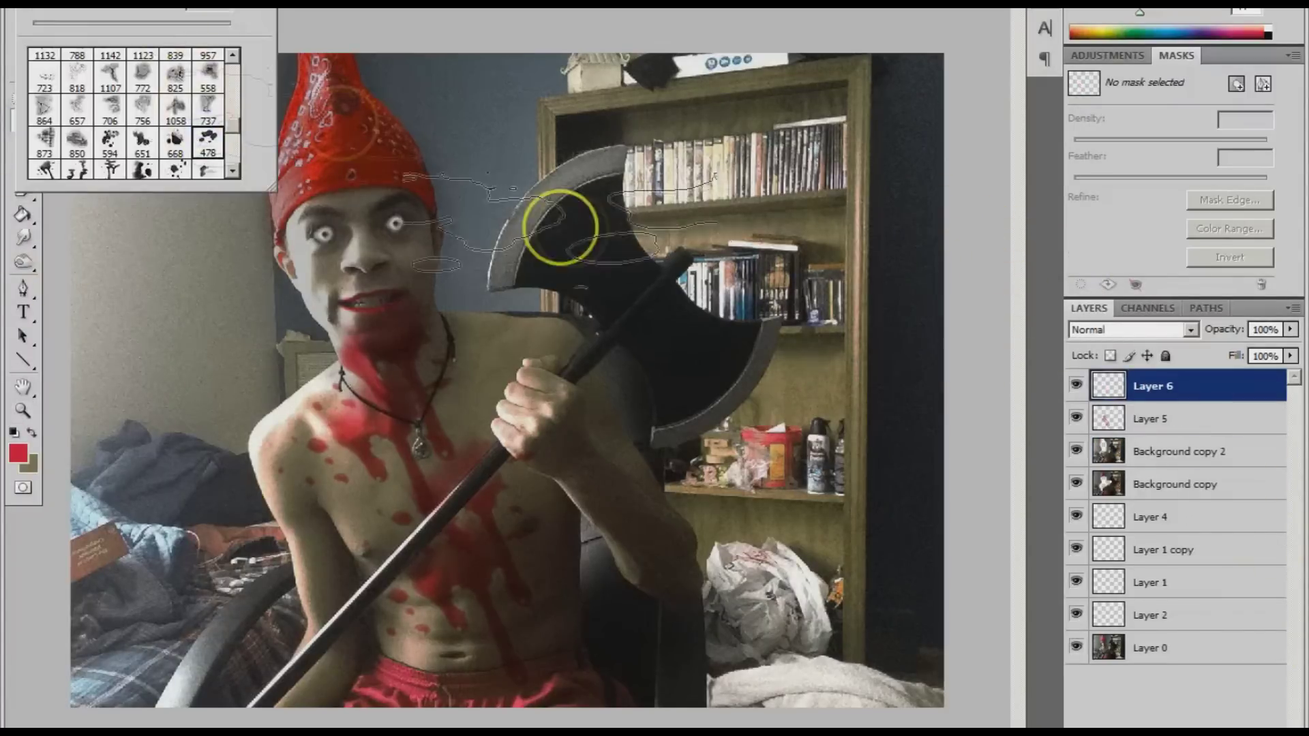
# Stamp a blood drip over the axe blade, rotate and narrow it, and set Multiply.
pyautogui.click(585, 300)
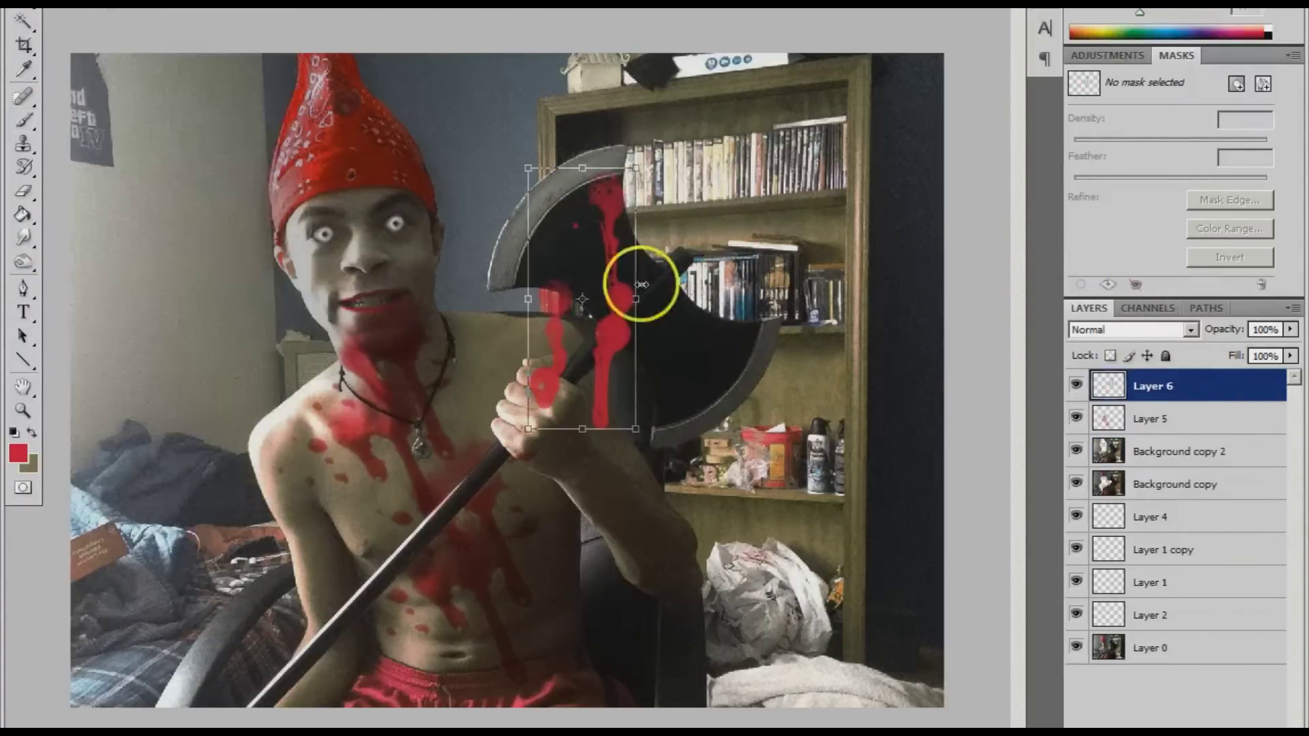
pyautogui.hotkey('ctrl', 't')
pyautogui.moveTo(636, 280); pyautogui.dragTo(660, 337)
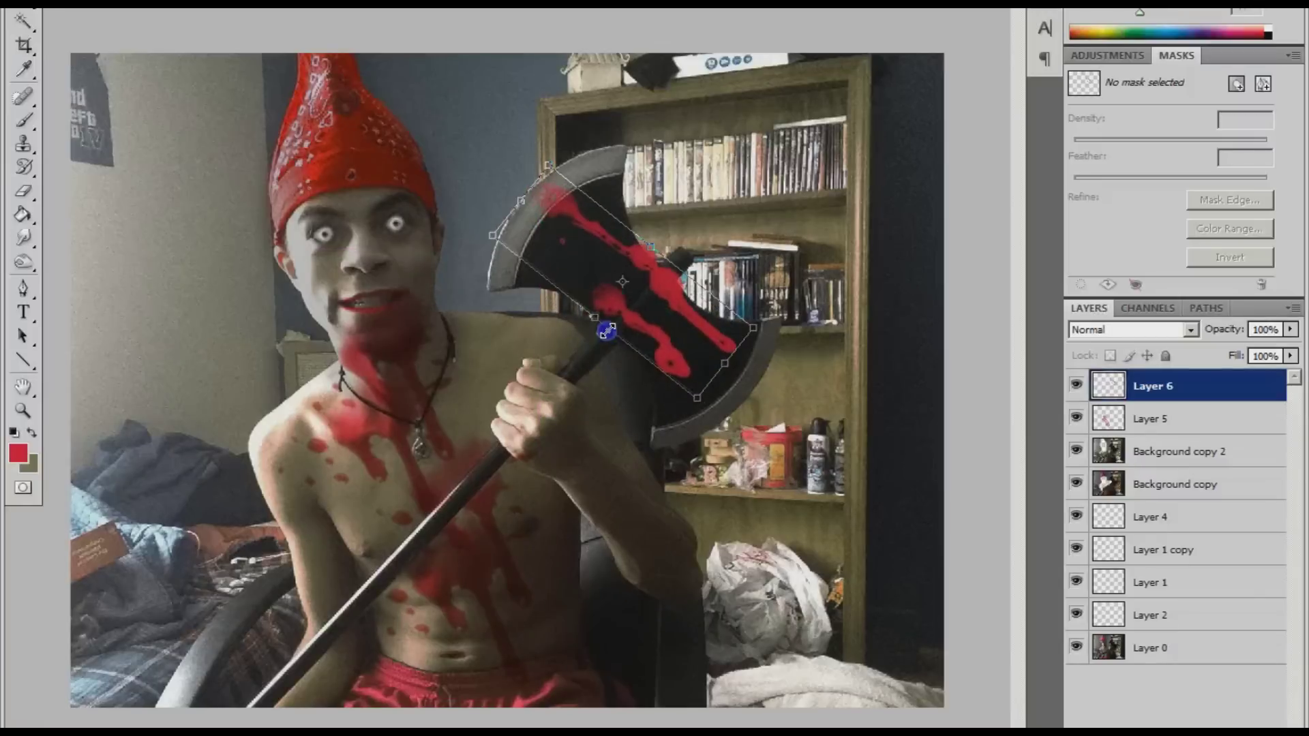
pyautogui.moveTo(666, 315)
pyautogui.mouseDown()
pyautogui.moveTo(656, 258)
pyautogui.moveTo(463, 150)
pyautogui.mouseUp()
pyautogui.press('Return')
pyautogui.click(1129, 329)
pyautogui.click(1111, 416)
# Undo the misplaced blood stamp and pick a blood splatter brush instead.
pyautogui.hotkey('alt', 'f')
pyautogui.press('Escape')
pyautogui.hotkey('ctrl', 'alt', 'z')
pyautogui.hotkey('ctrl', 'alt', 'z')
pyautogui.click(23, 120)
pyautogui.rightClick(225, 144)
pyautogui.click(132, 137)
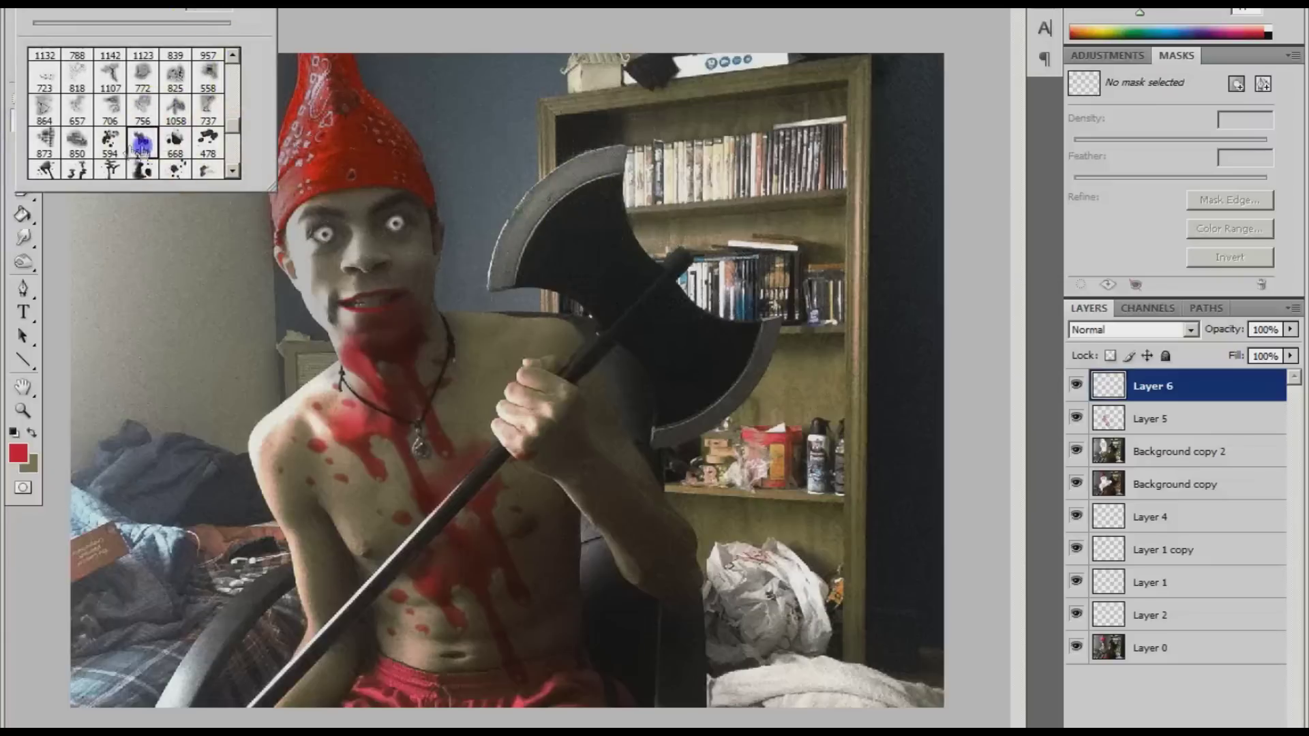
# Stamp the splatter near the axe, blend with Multiply, and rotate and shrink it onto the blade.
pyautogui.click(600, 225)
pyautogui.click(1129, 329)
pyautogui.click(1112, 415)
pyautogui.hotkey('ctrl', 't')
pyautogui.moveTo(842, 313)
pyautogui.mouseDown()
pyautogui.moveTo(644, 152)
pyautogui.moveTo(582, 170)
pyautogui.mouseUp()
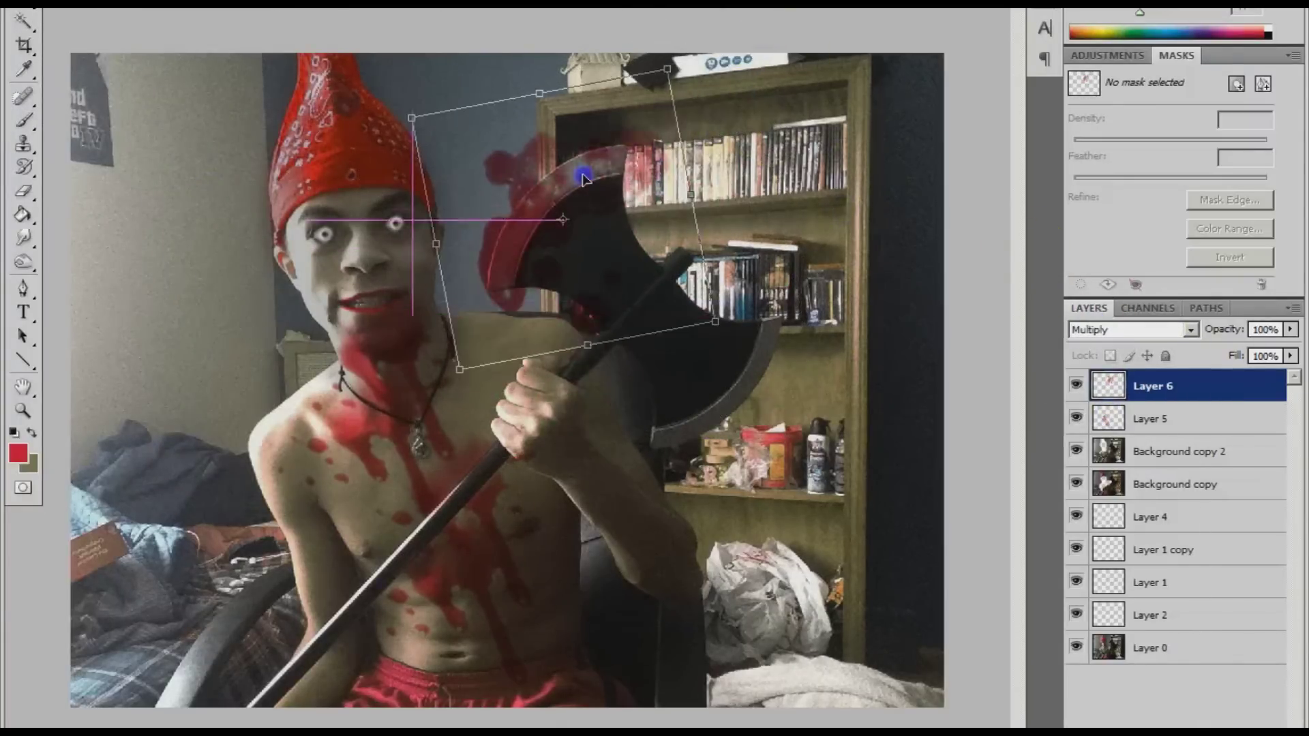
pyautogui.press('Return')
pyautogui.click(23, 411)
pyautogui.click(596, 387)
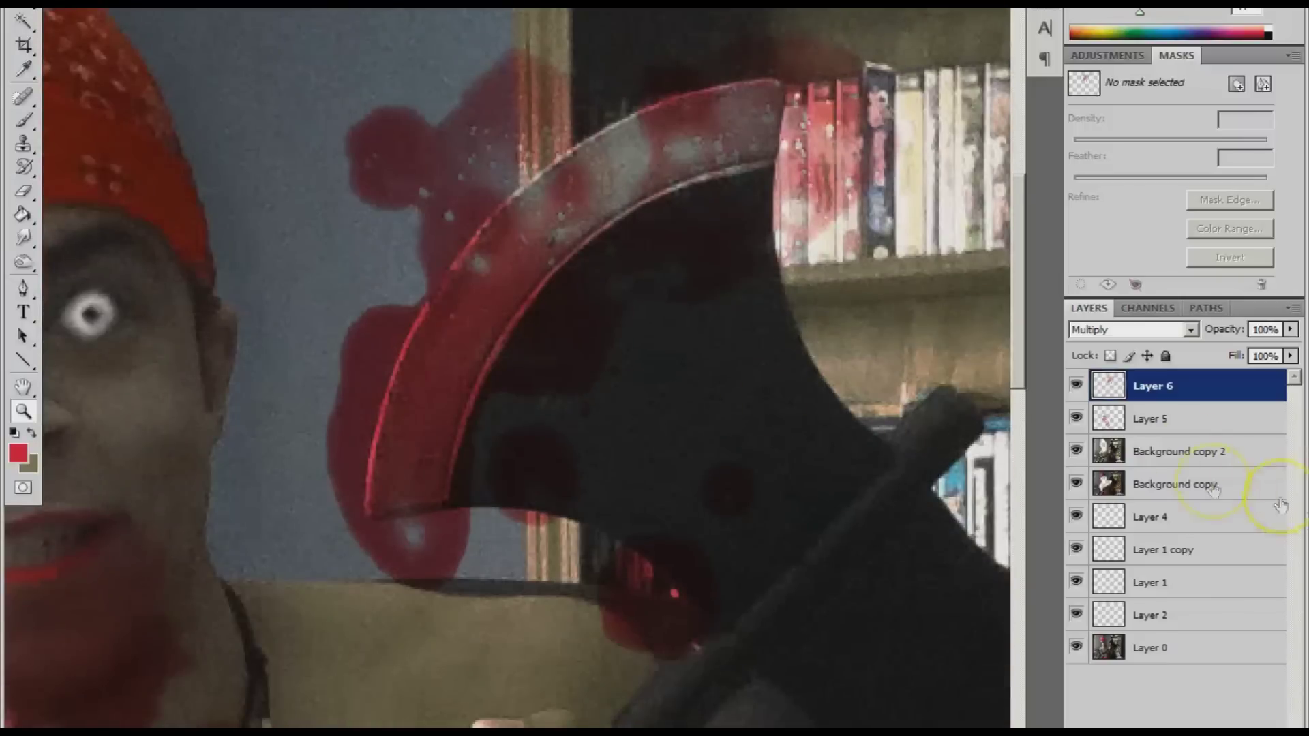
# Hide Layers 5 and 6 and Magic Wand the axe blade's grey edge on Background copy 2.
pyautogui.click(1179, 452)
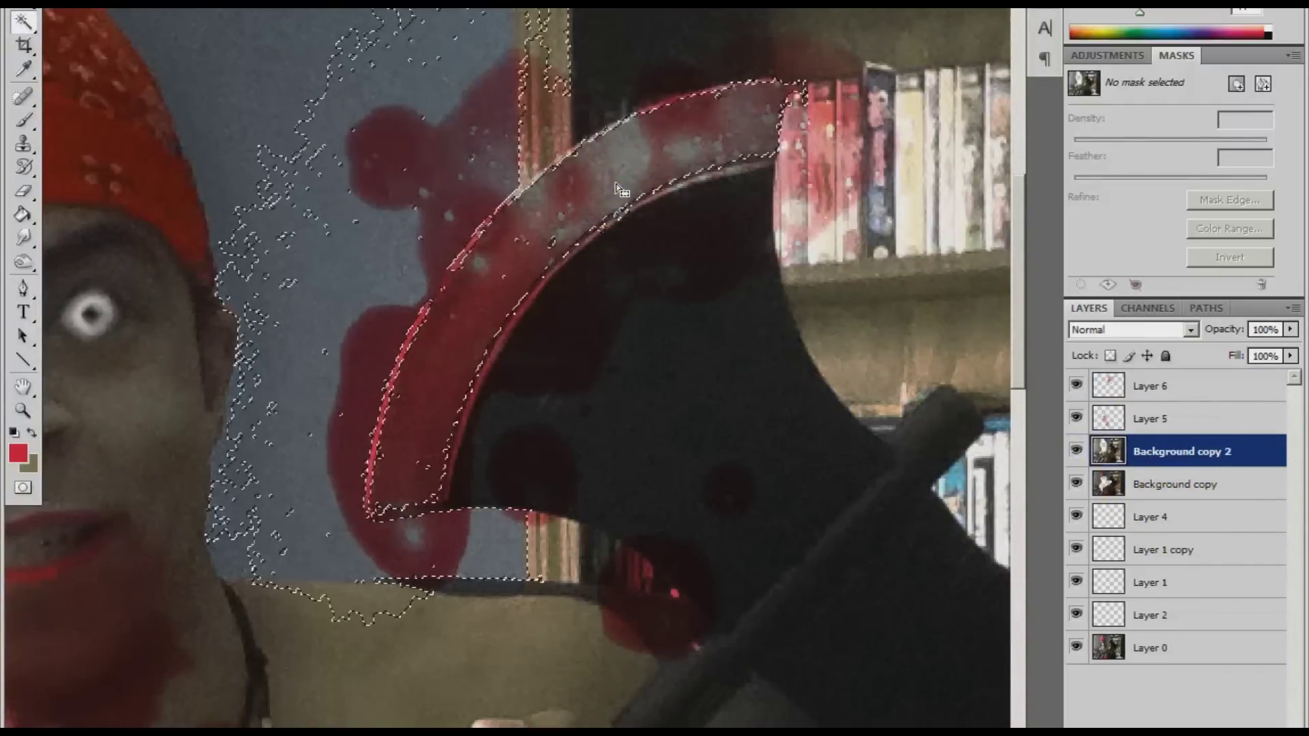
pyautogui.moveTo(1076, 386); pyautogui.dragTo(1076, 418)
pyautogui.click(507, 181)
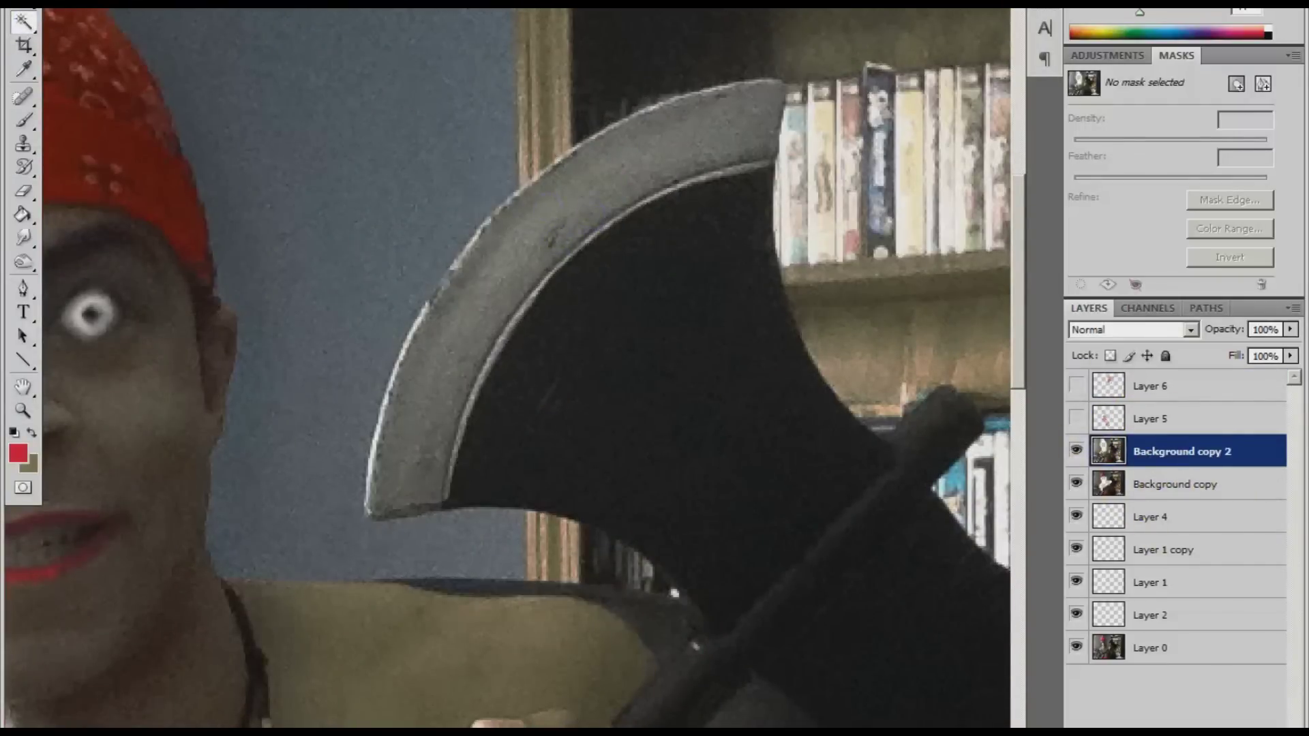
pyautogui.click(676, 272)
pyautogui.click(482, 278)
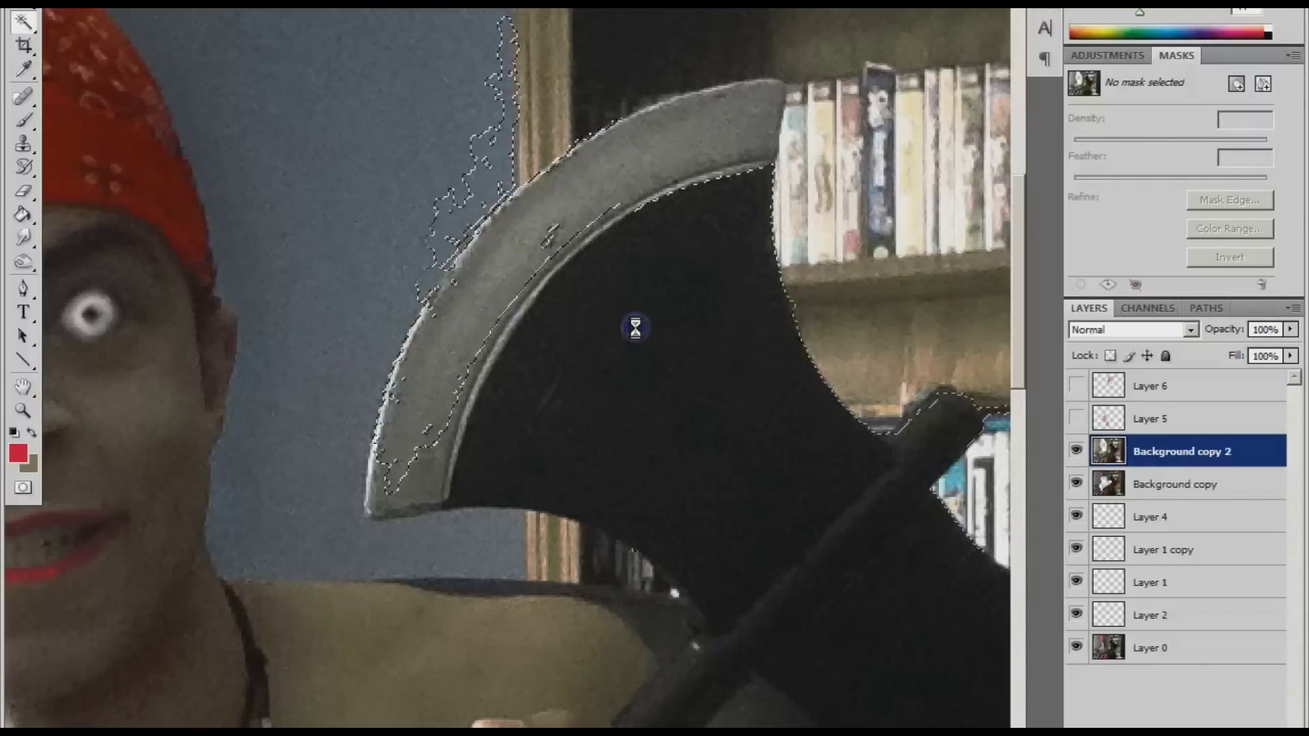
pyautogui.click(498, 276)
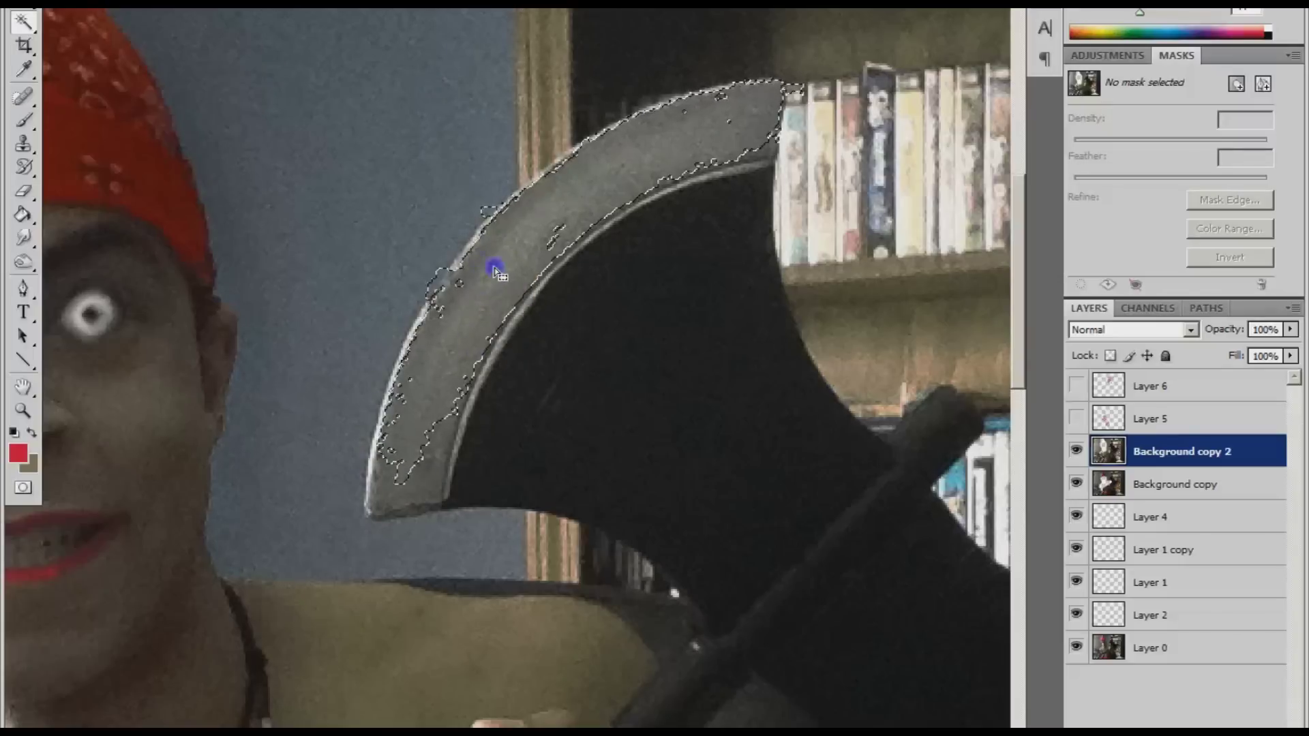
# Erase Layer 6 blood off the wall and bookshelf outside the blade edge, then deselect.
pyautogui.click(1075, 419)
pyautogui.click(1076, 386)
pyautogui.click(23, 191)
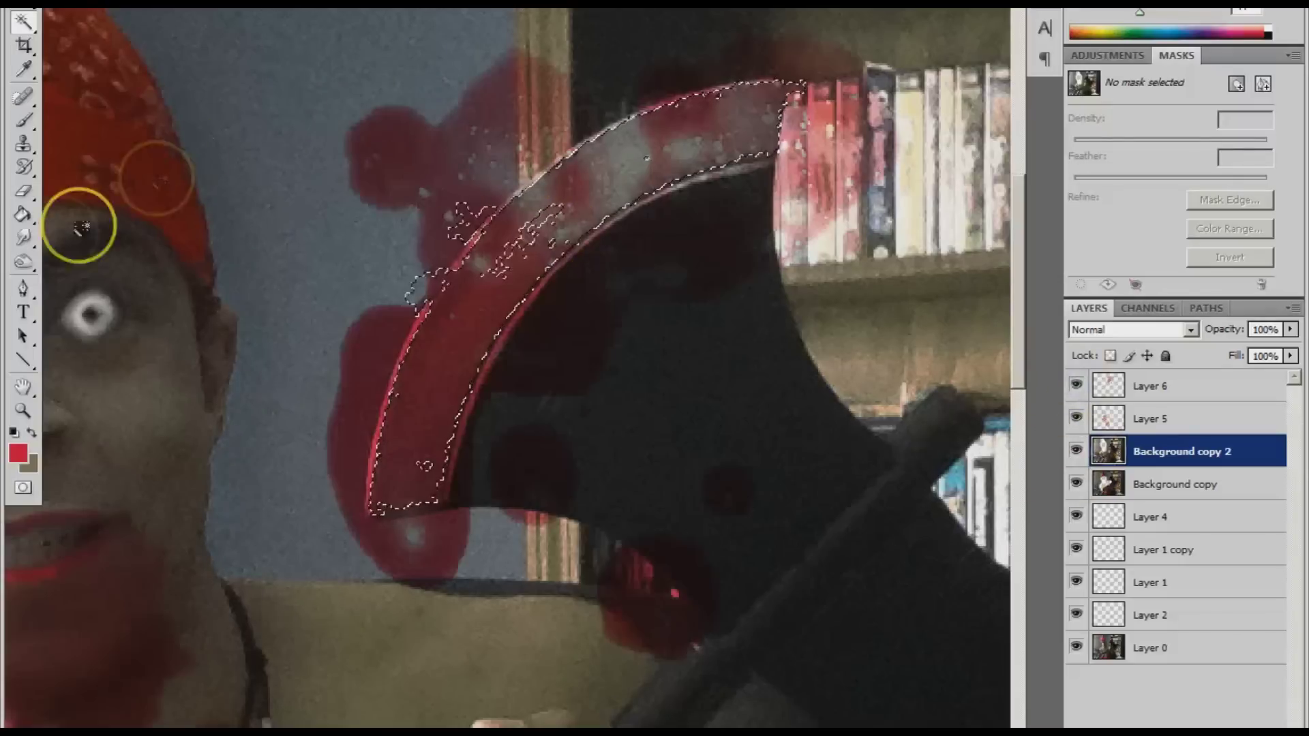
pyautogui.click(1153, 386)
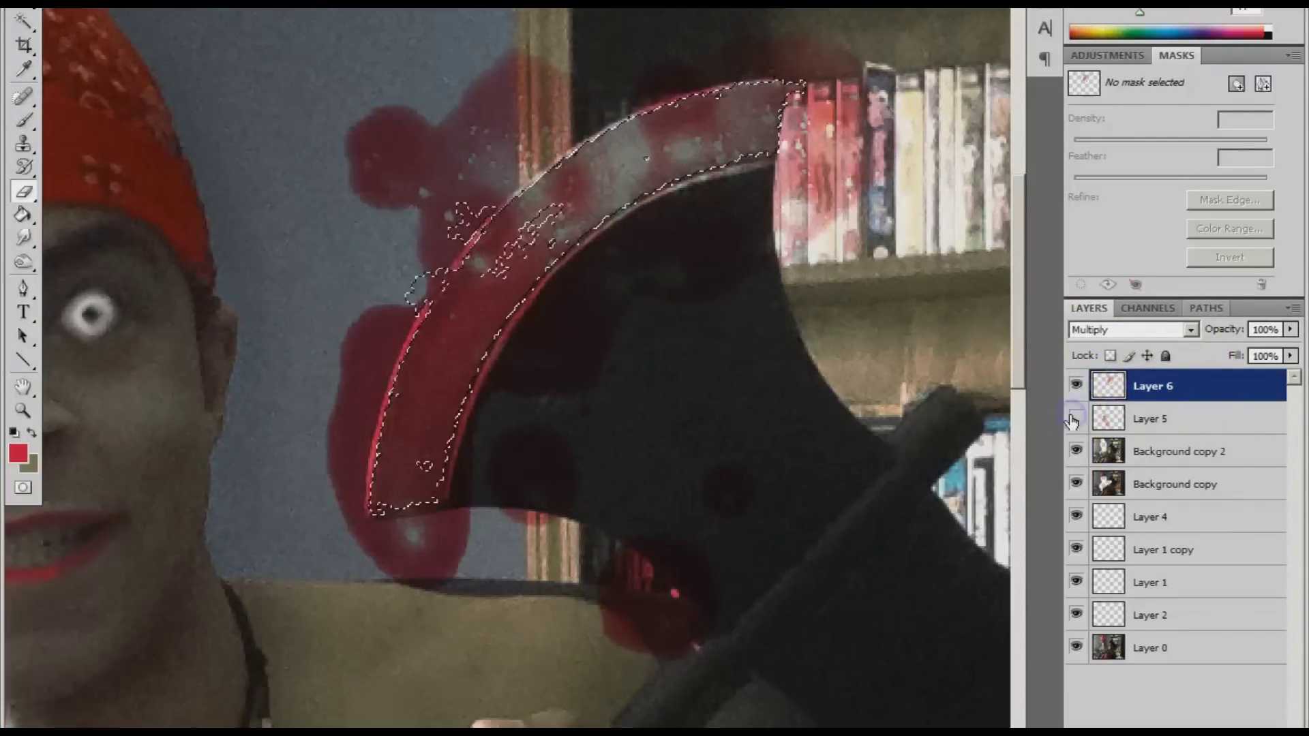
pyautogui.moveTo(644, 45); pyautogui.dragTo(358, 567)
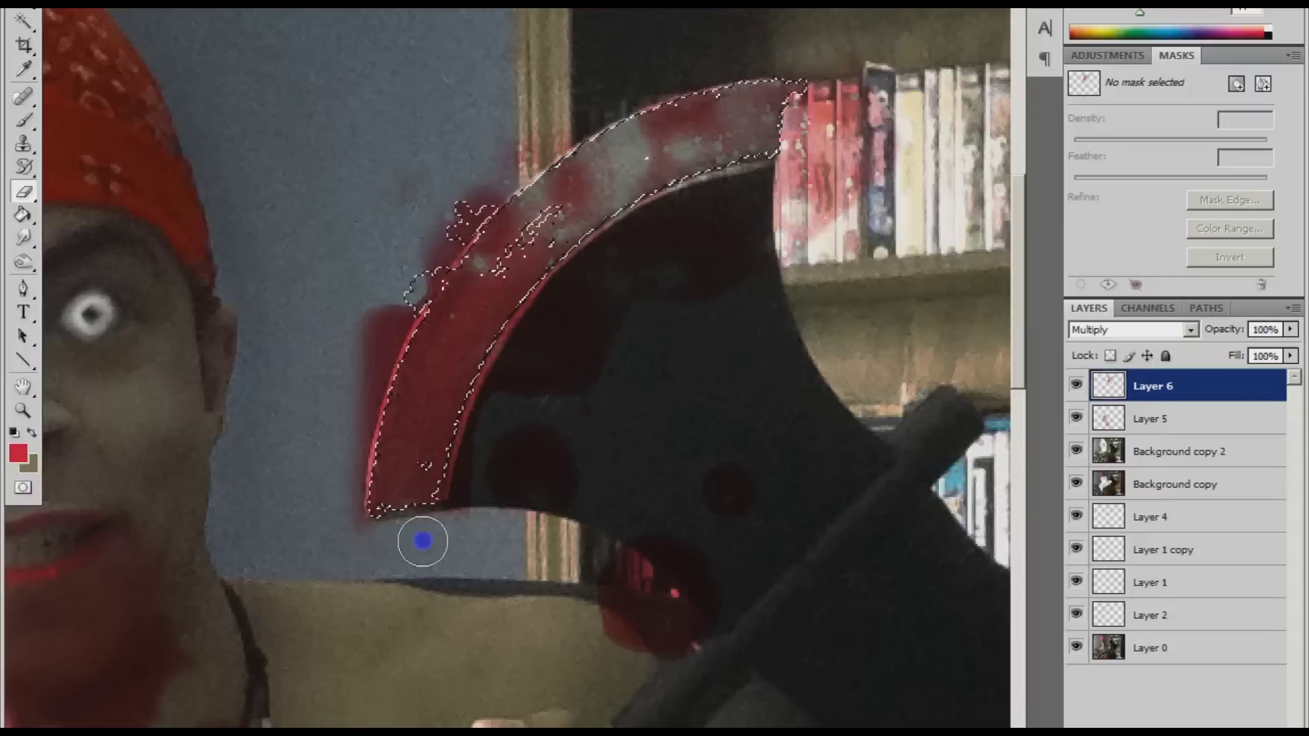
pyautogui.moveTo(690, 73); pyautogui.dragTo(834, 94)
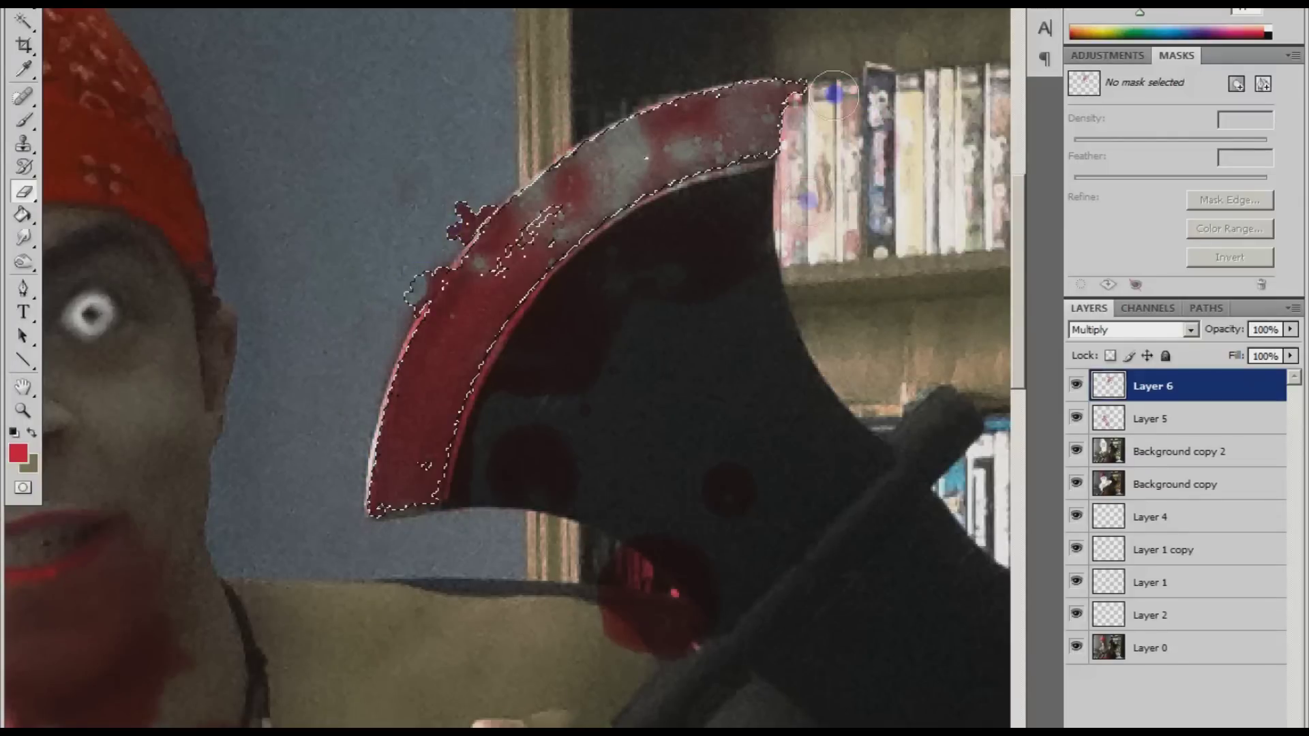
pyautogui.hotkey('ctrl', 'd')
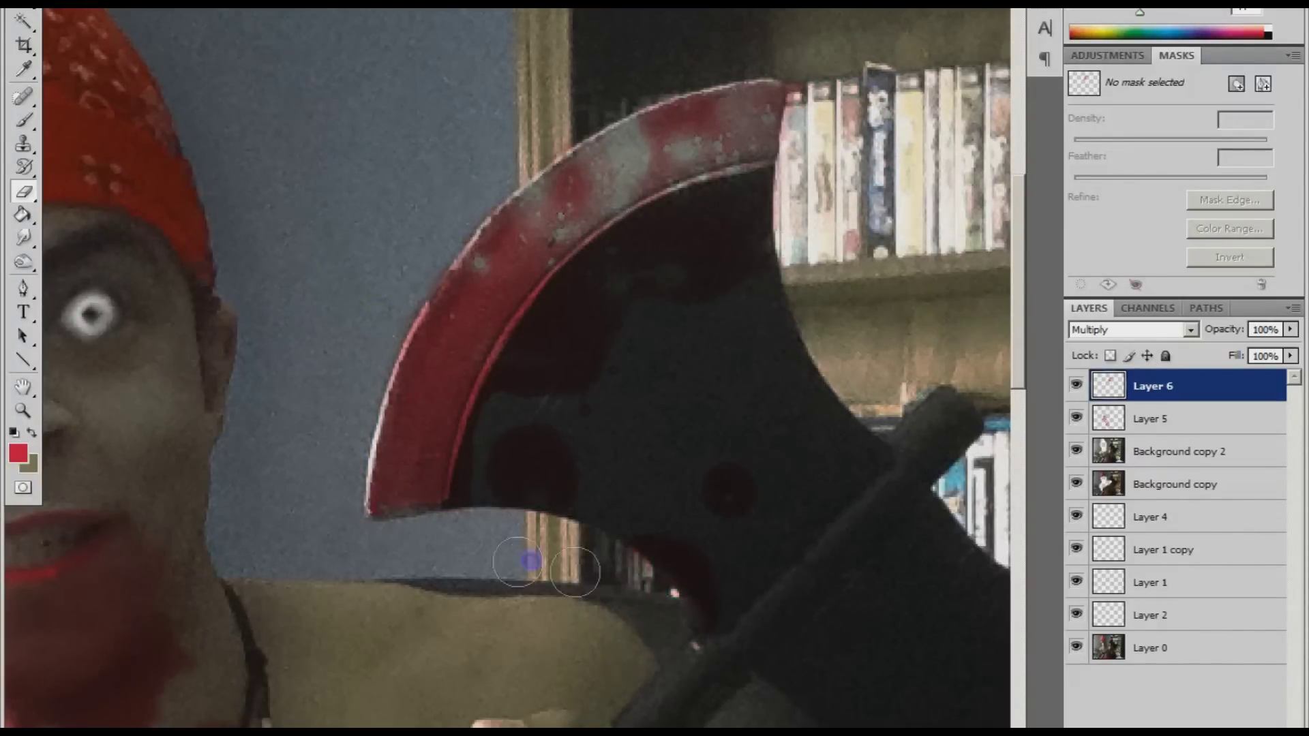
pyautogui.scroll(-3, 531, 561)
pyautogui.hotkey('ctrl', '-')
pyautogui.hotkey('ctrl', '-')
pyautogui.click(1152, 582)
pyautogui.click(22, 410)
pyautogui.keyDown('alt'); pyautogui.click(321, 355); pyautogui.keyUp('alt')
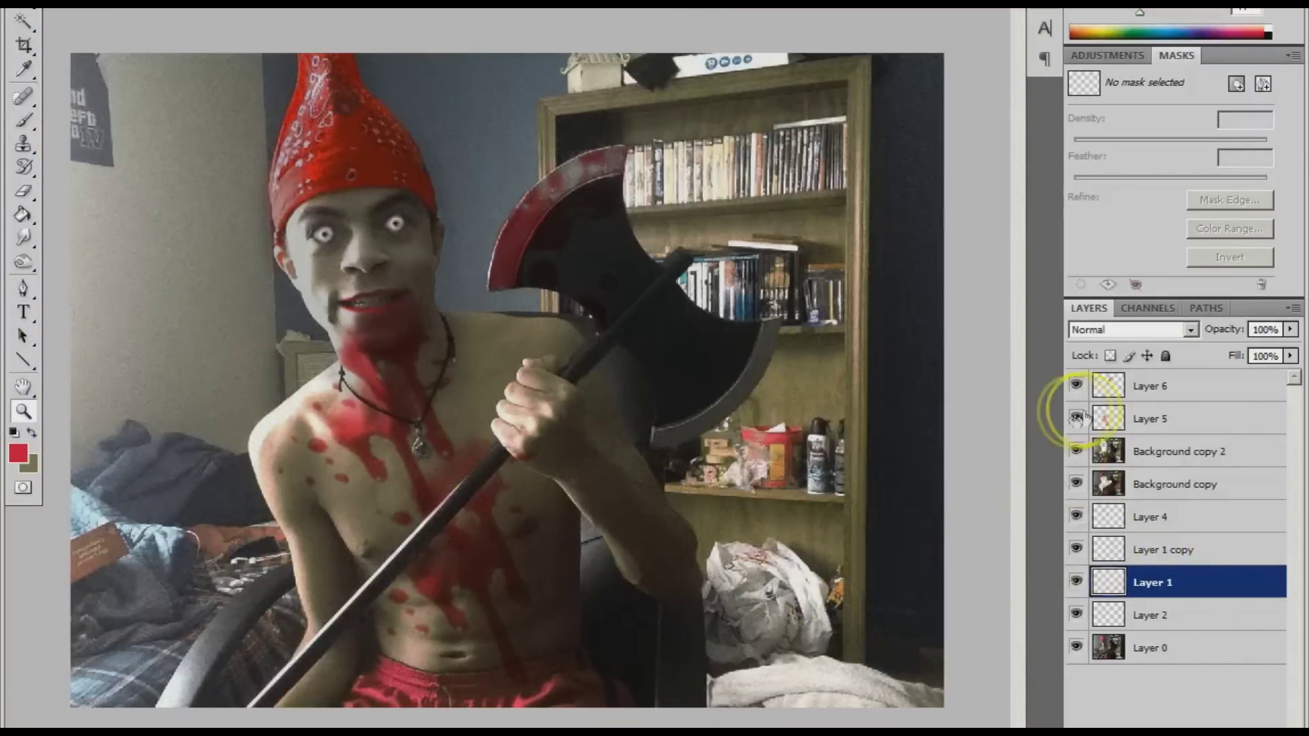
# Select Layer 5, zoom into the chest, and ready the Smudge tool with a soft brush.
pyautogui.click(1132, 419)
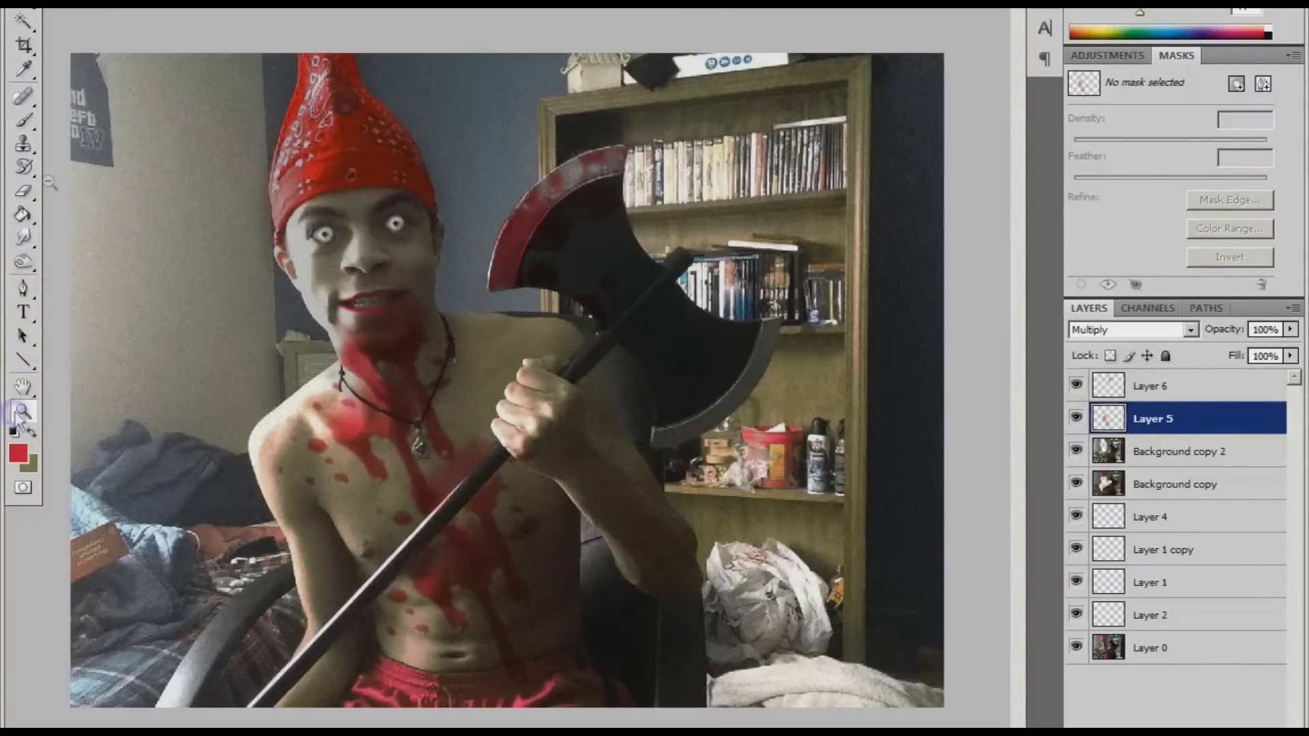
pyautogui.click(477, 473)
pyautogui.click(110, 135)
pyautogui.click(22, 237)
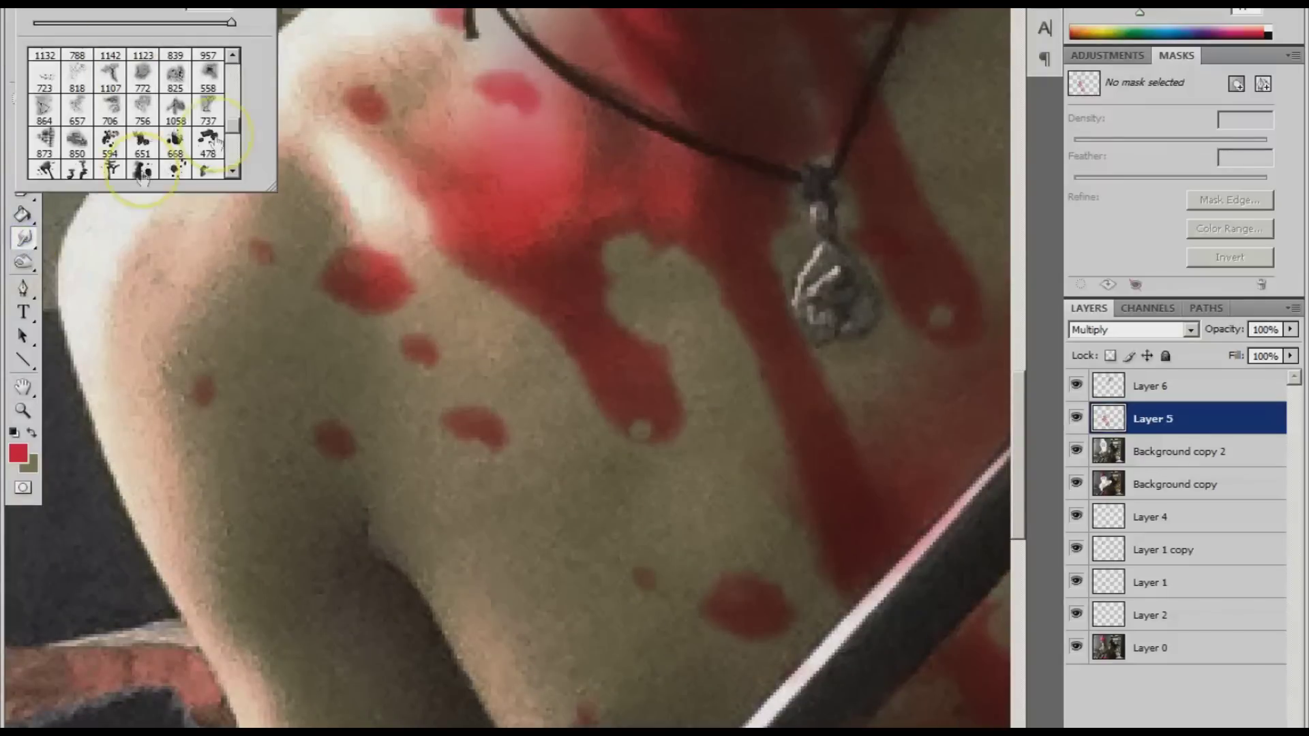
pyautogui.rightClick(233, 20)
# Smudge the blood across the chest, pendant and neck, then fit the photo in view.
pyautogui.moveTo(478, 287)
pyautogui.mouseDown()
pyautogui.moveTo(628, 409)
pyautogui.moveTo(666, 599)
pyautogui.moveTo(599, 702)
pyautogui.mouseUp()
pyautogui.scroll(3, 752, 416)
pyautogui.moveTo(752, 416)
pyautogui.mouseDown()
pyautogui.moveTo(730, 375)
pyautogui.moveTo(277, 547)
pyautogui.moveTo(594, 445)
pyautogui.moveTo(459, 482)
pyautogui.mouseUp()
pyautogui.scroll(5, 459, 481)
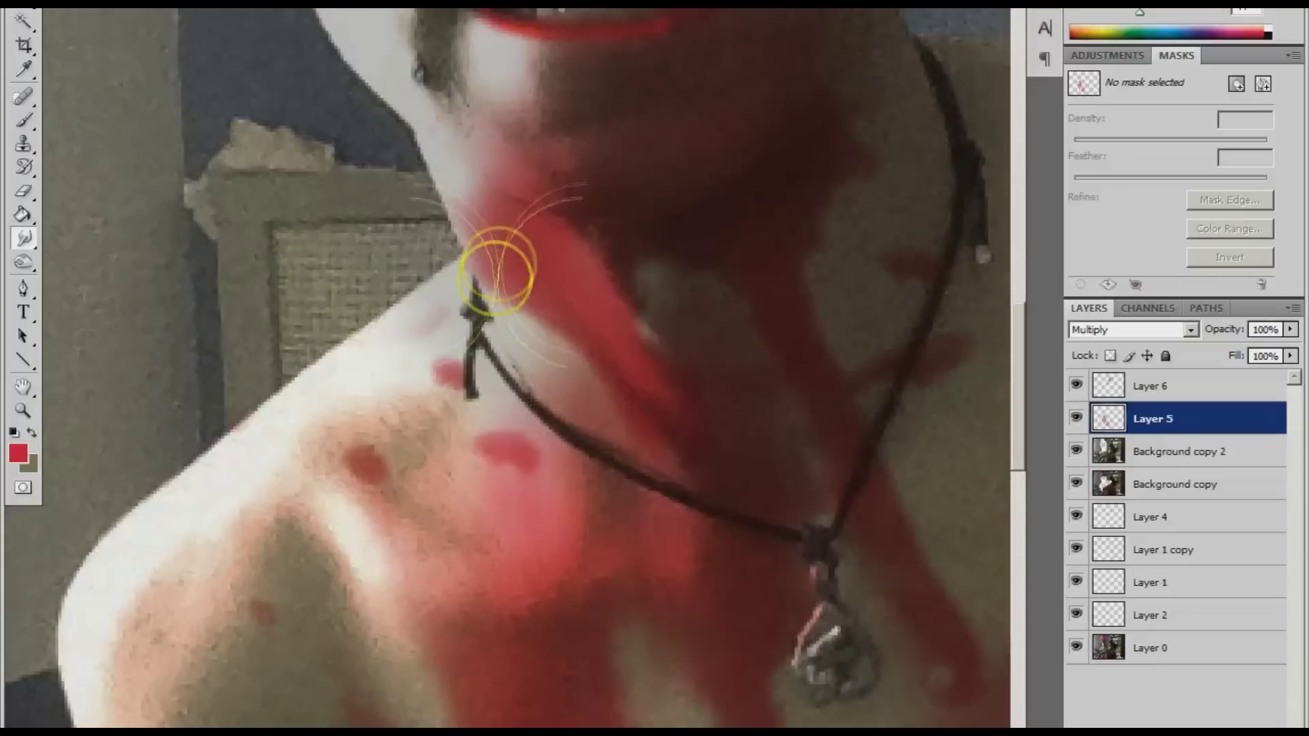
pyautogui.moveTo(529, 277); pyautogui.dragTo(503, 257)
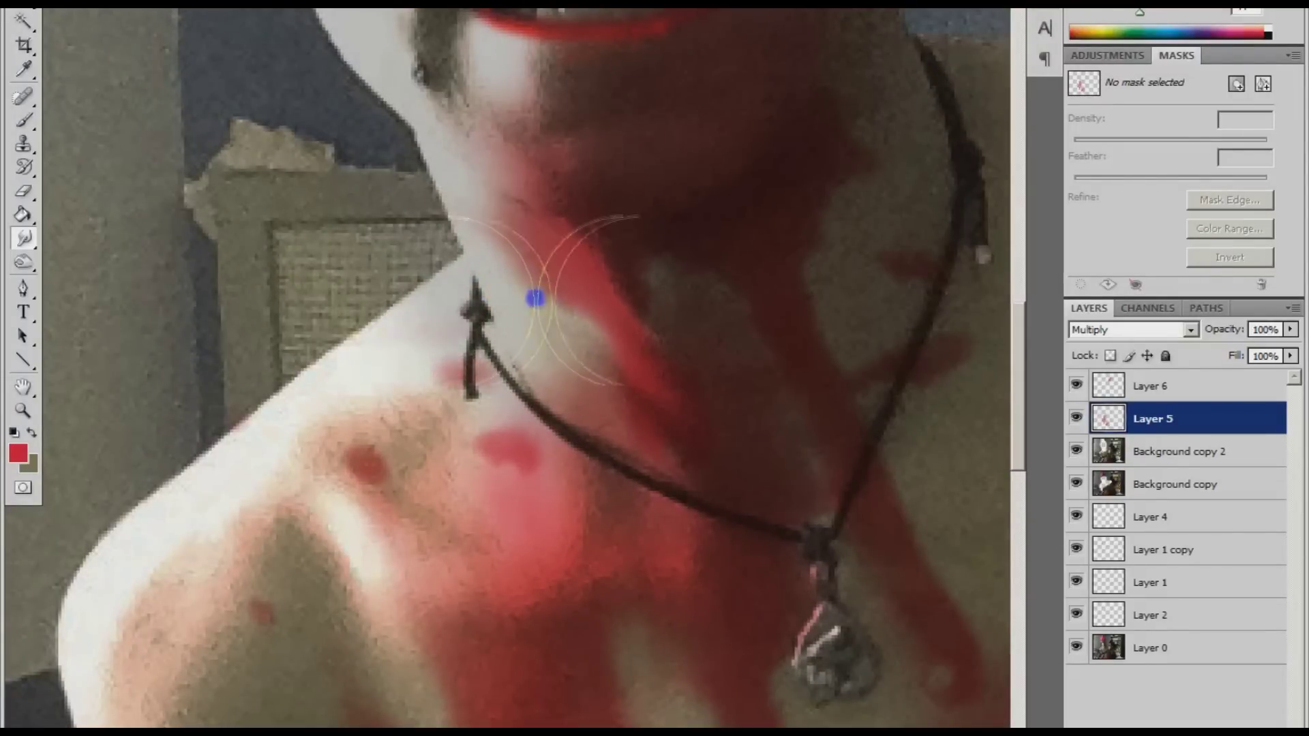
pyautogui.scroll(-3, 535, 292)
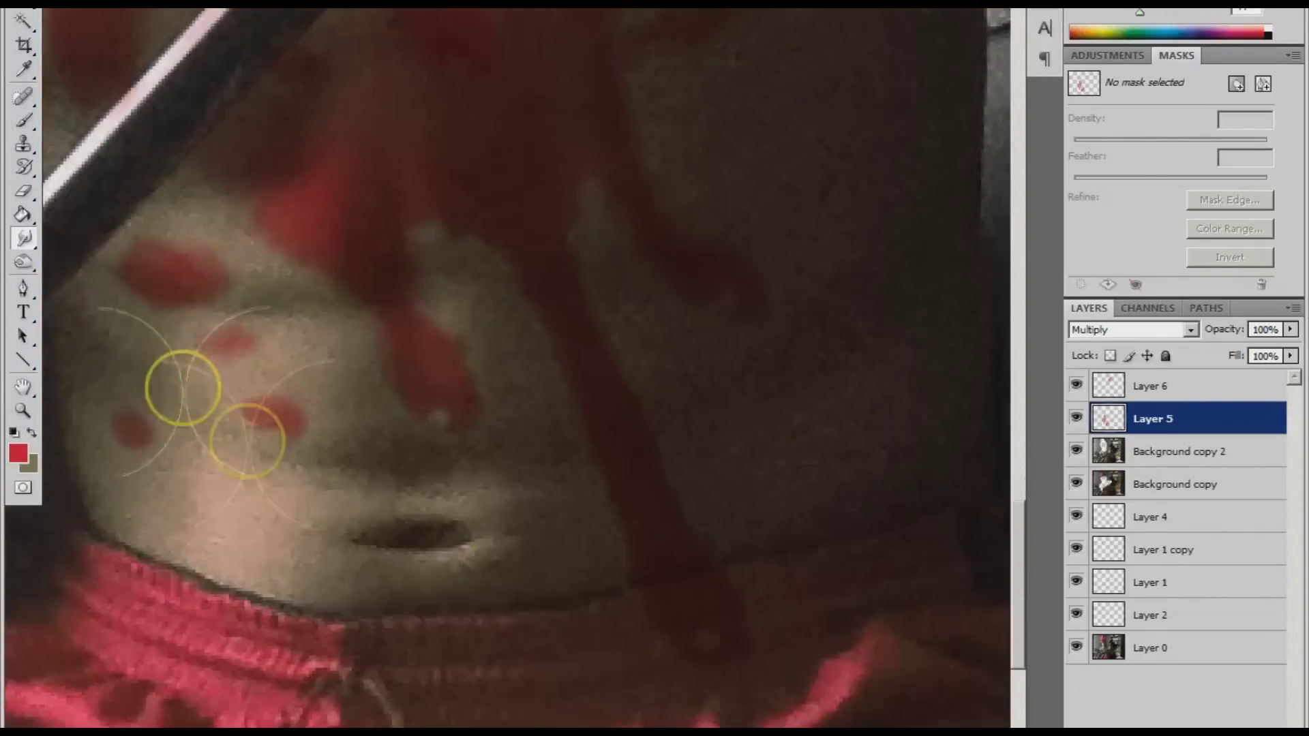
pyautogui.scroll(-3, 648, 459)
pyautogui.click(22, 410)
pyautogui.keyDown('alt'); pyautogui.click(249, 191); pyautogui.keyUp('alt')
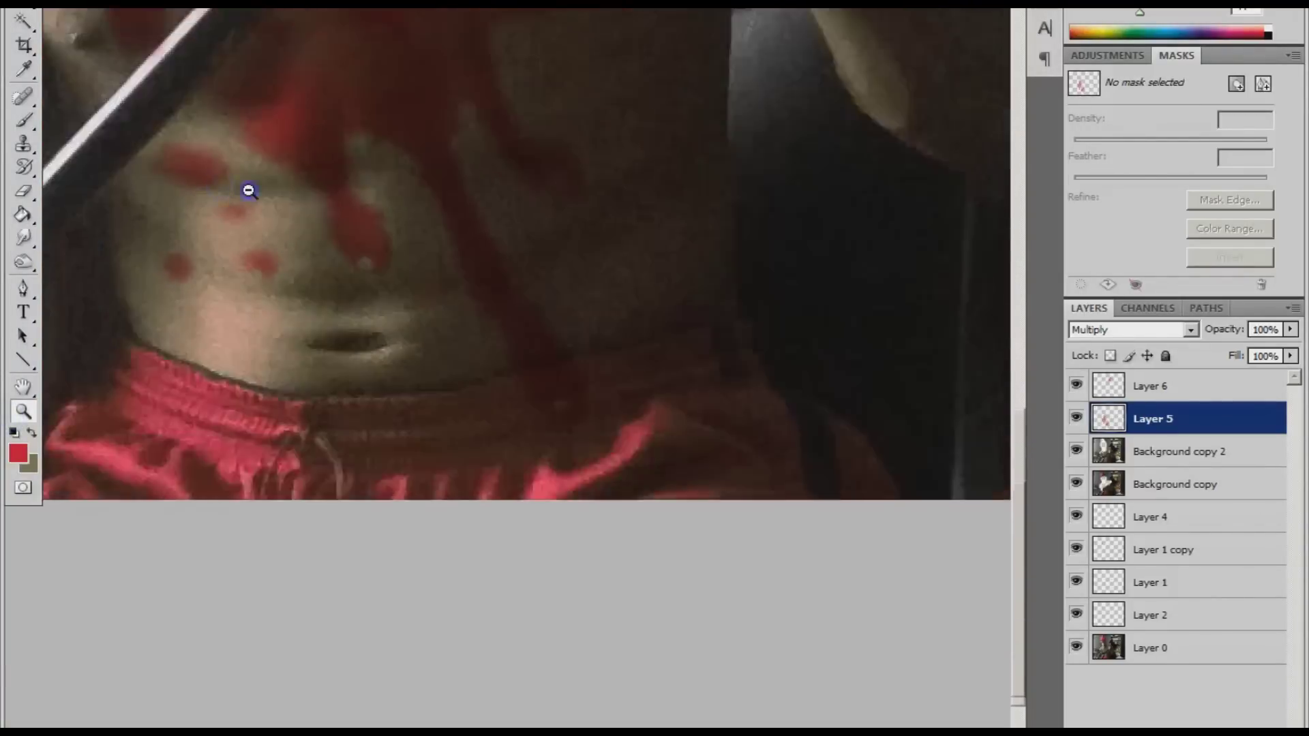
pyautogui.hotkey('ctrl', '0')
pyautogui.keyDown('ctrl'); pyautogui.click(1150, 386); pyautogui.keyUp('ctrl')
# Save the layered image as a Photoshop PSD with maximum compatibility.
pyautogui.keyDown('ctrl'); pyautogui.click(1179, 451); pyautogui.keyUp('ctrl')
pyautogui.click(108, 109)
pyautogui.click(641, 484)
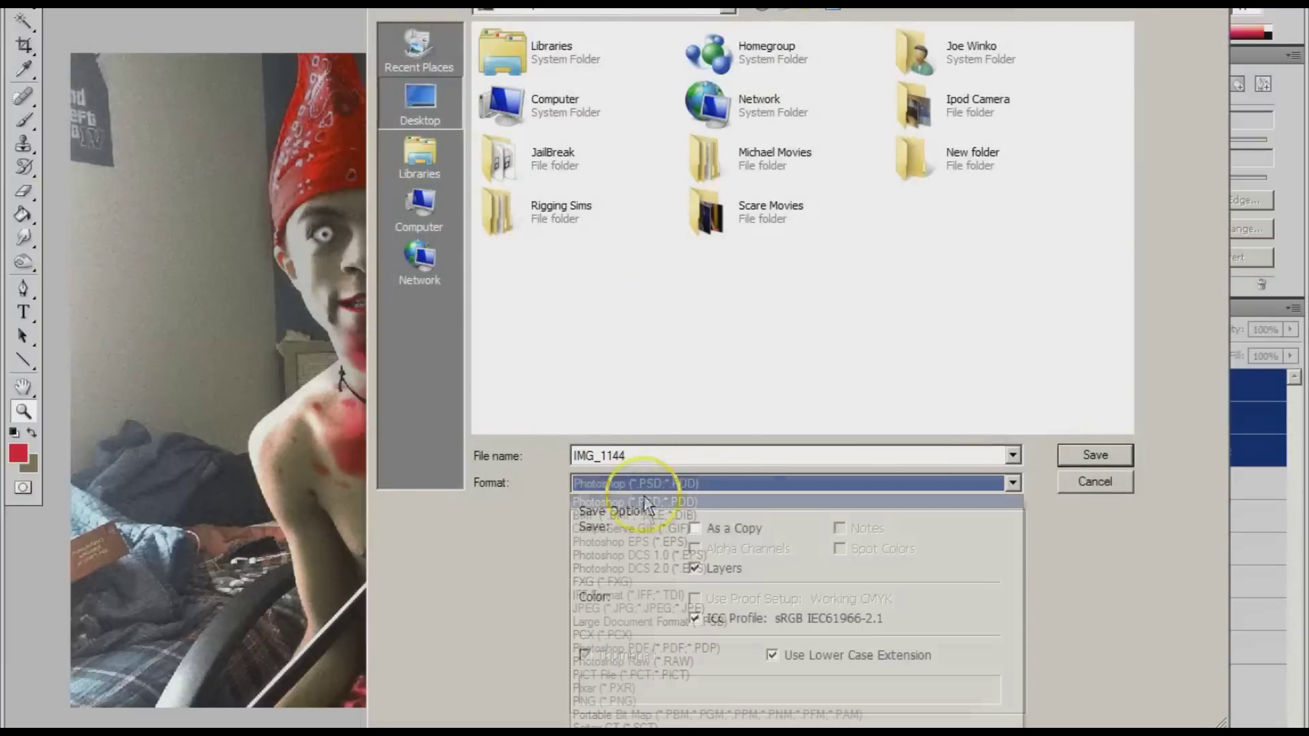
pyautogui.write('op')
pyautogui.press('Return')
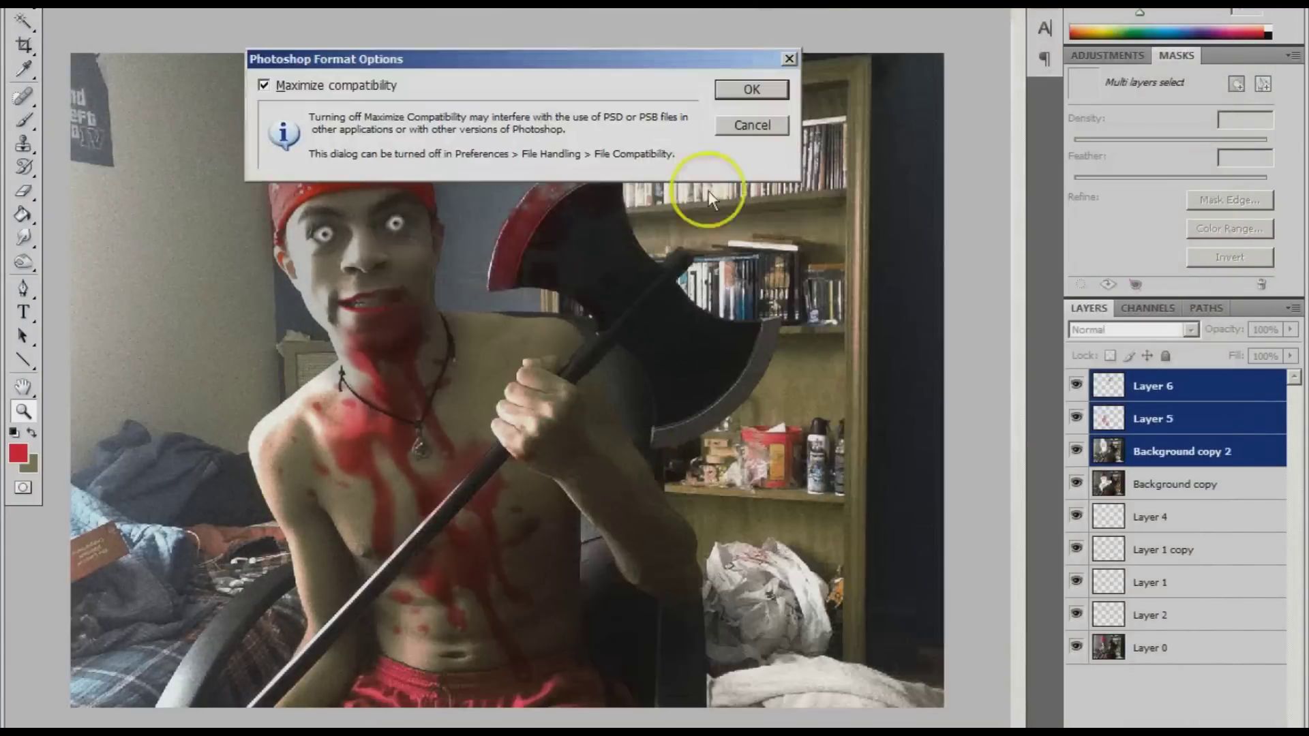
pyautogui.click(762, 101)
# Select every layer from Layer 6 down to Layer 0 and merge them.
pyautogui.click(1198, 682)
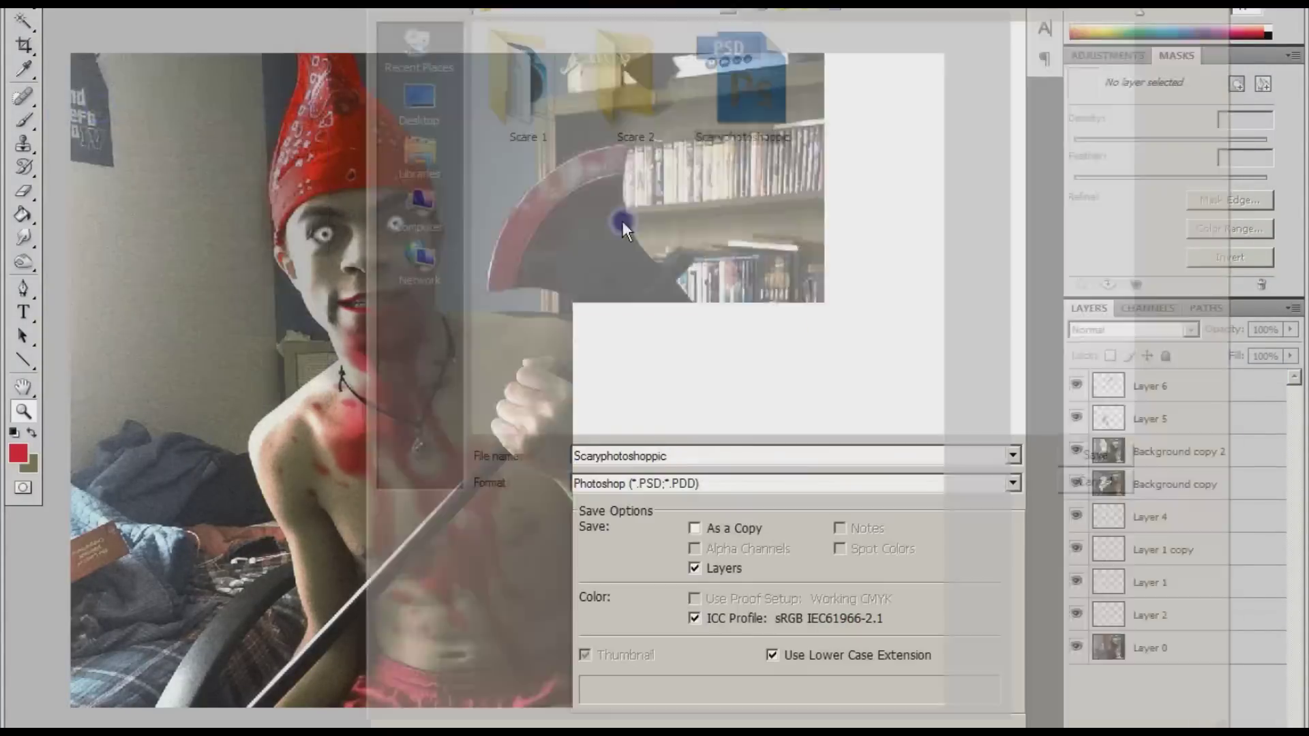
pyautogui.click(1178, 386)
pyautogui.keyDown('shift'); pyautogui.click(1198, 647); pyautogui.keyUp('shift')
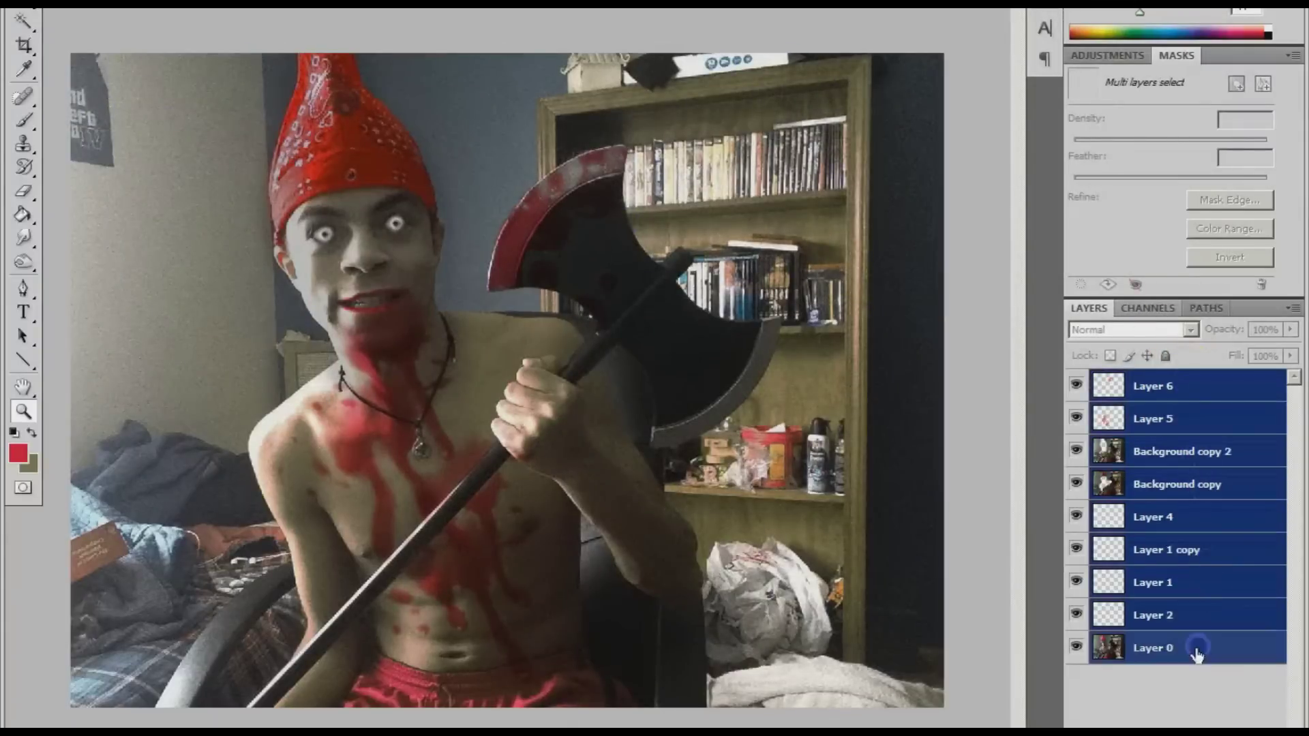
pyautogui.rightClick(1198, 648)
pyautogui.click(1200, 600)
# Darken the merged image, then shift its hue and boost saturation.
pyautogui.moveTo(938, 293); pyautogui.dragTo(909, 295)
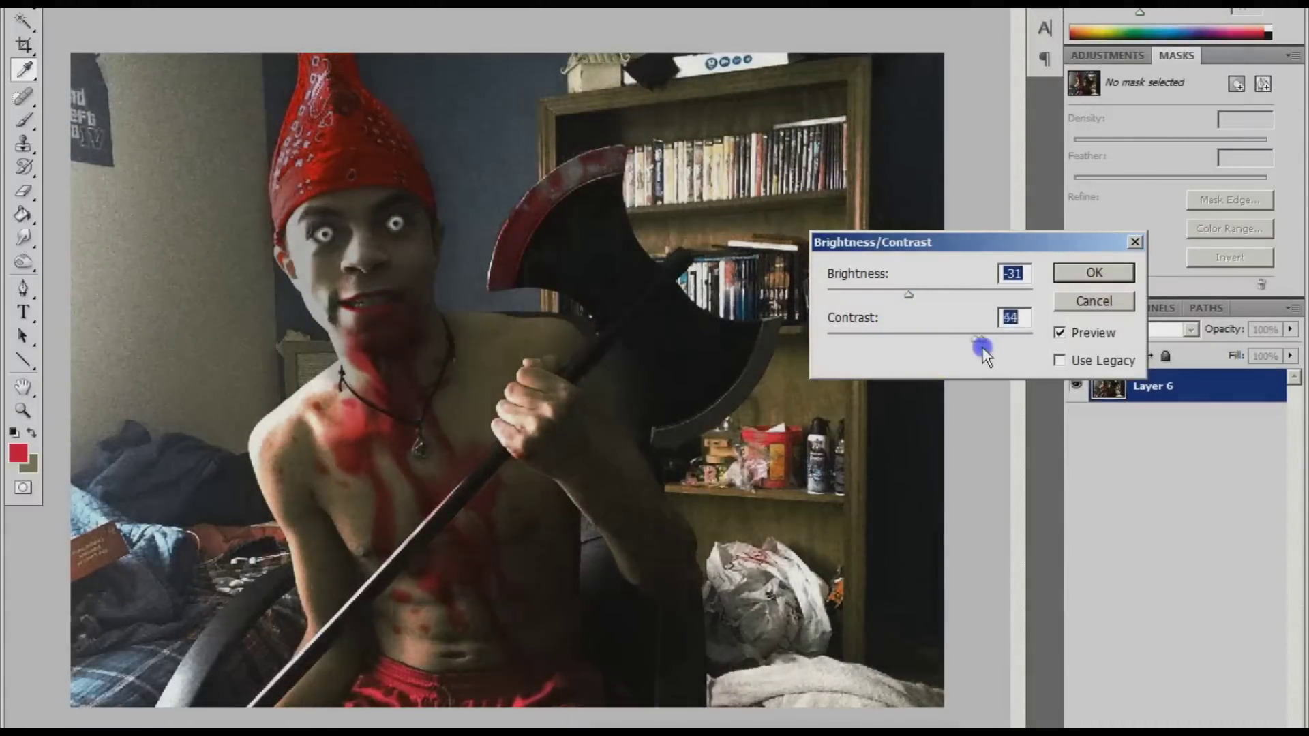
pyautogui.click(1094, 273)
pyautogui.click(136, 4)
pyautogui.click(409, 9)
pyautogui.moveTo(1043, 531)
pyautogui.mouseDown()
pyautogui.moveTo(1066, 534)
pyautogui.moveTo(1026, 541)
pyautogui.moveTo(1050, 534)
pyautogui.mouseUp()
pyautogui.moveTo(1043, 594); pyautogui.dragTo(1090, 601)
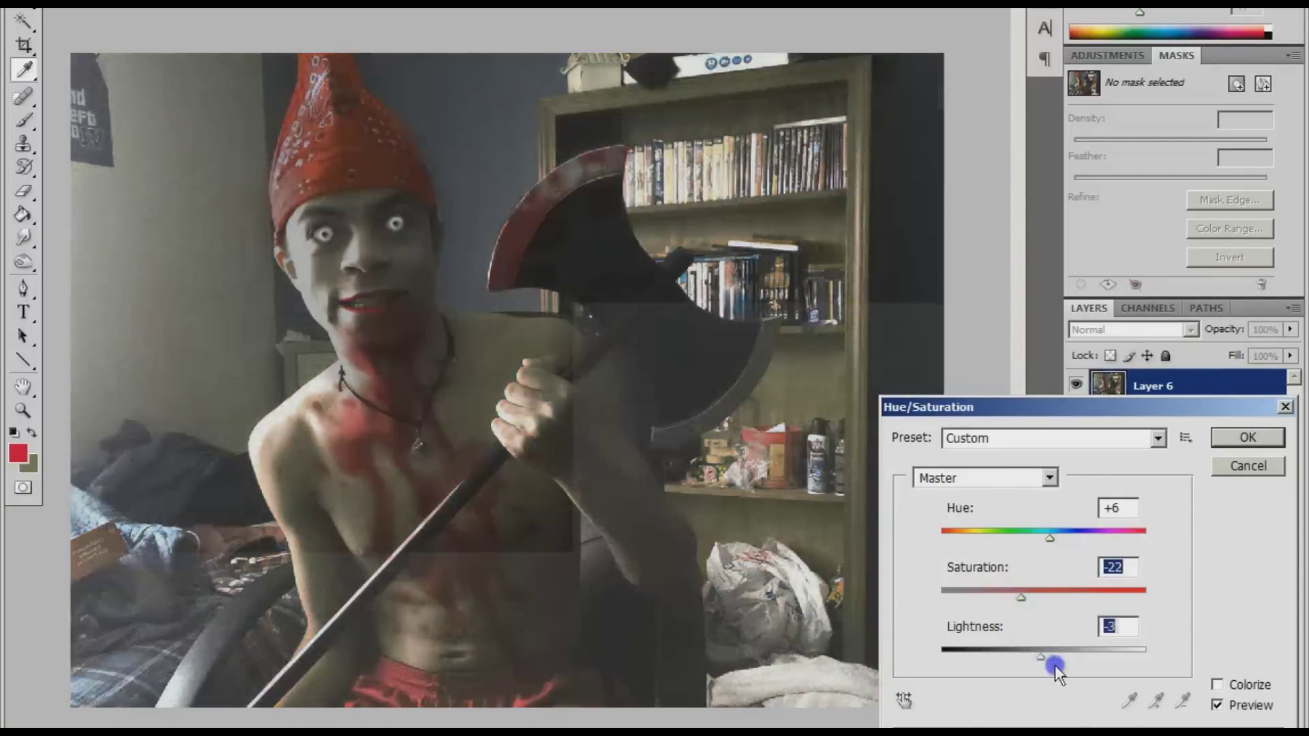
pyautogui.click(1247, 437)
# Save a copy of the image in PNG format named ScaryJope.
pyautogui.click(17, 3)
pyautogui.click(181, 118)
pyautogui.click(647, 482)
pyautogui.click(605, 701)
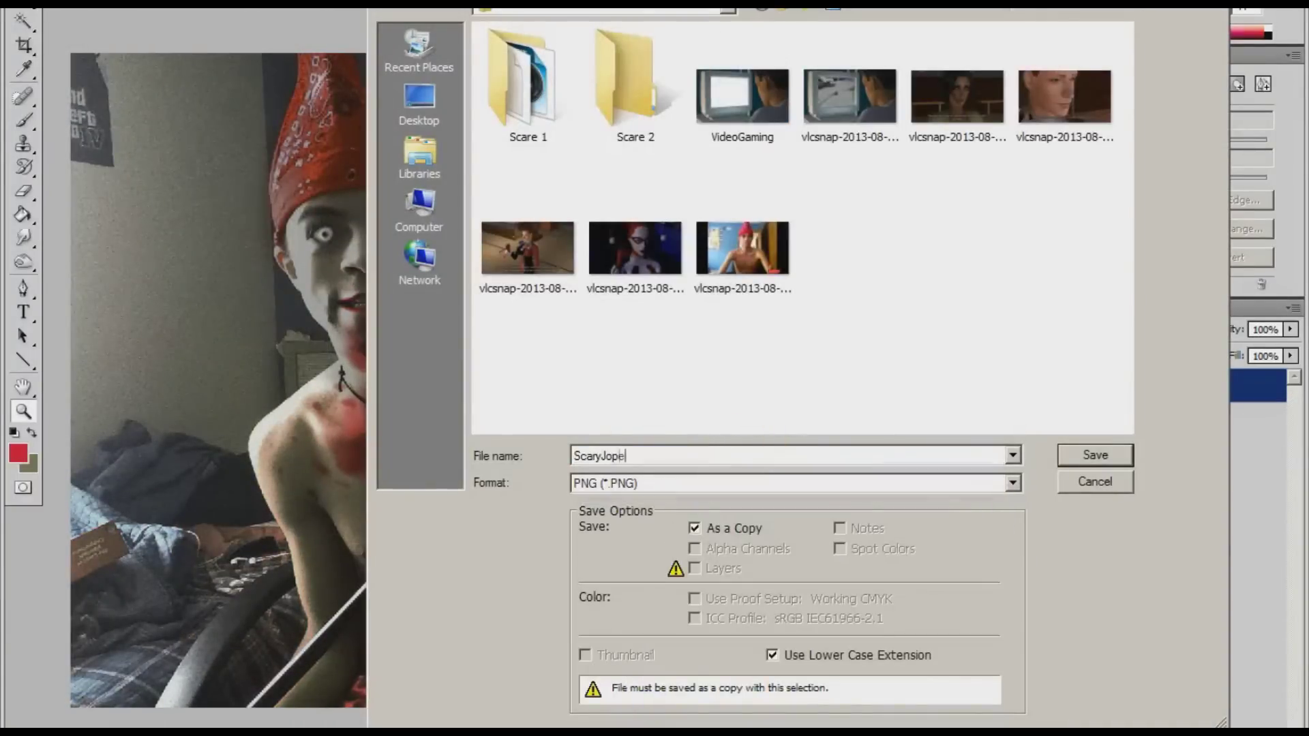